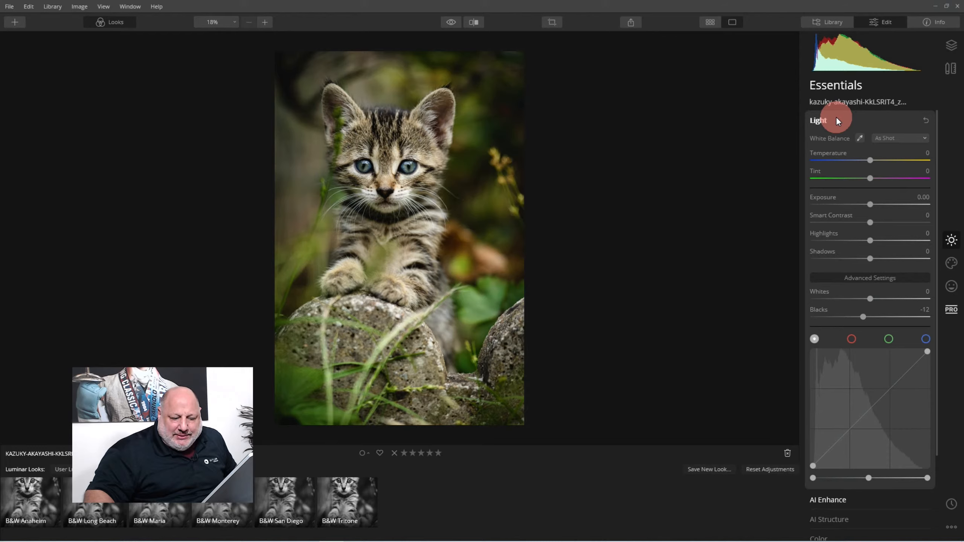
Set the AI Accent amount to 43 in AI Enhance.
left_click(837, 121)
left_click(842, 140)
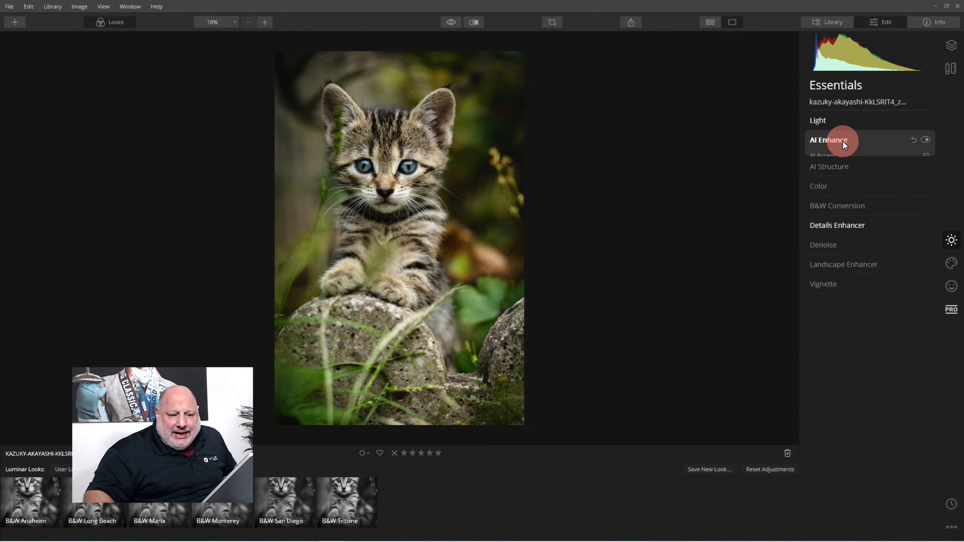
left_click_drag(844, 159, 862, 163)
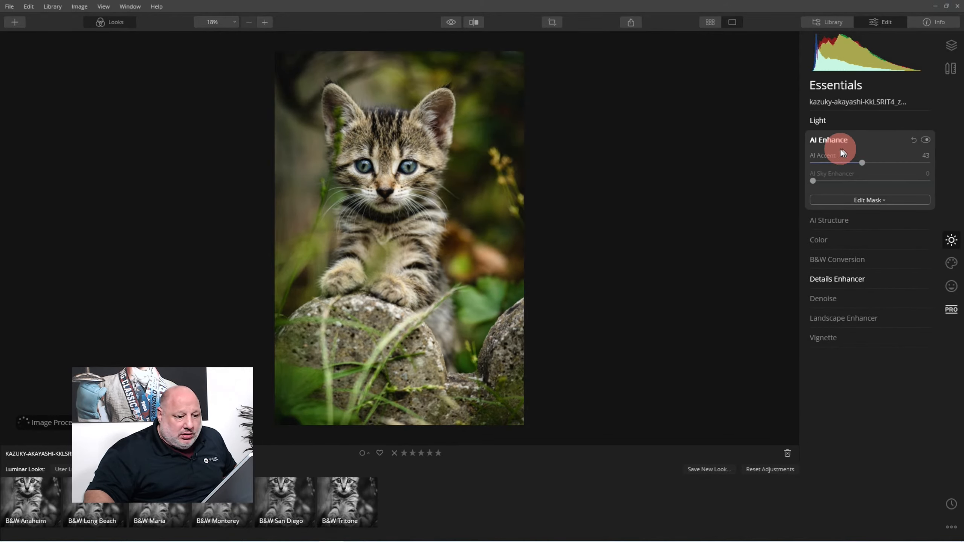
left_click(832, 140)
Review the Details Enhancer settings and the available Portrait tools.
left_click(854, 218)
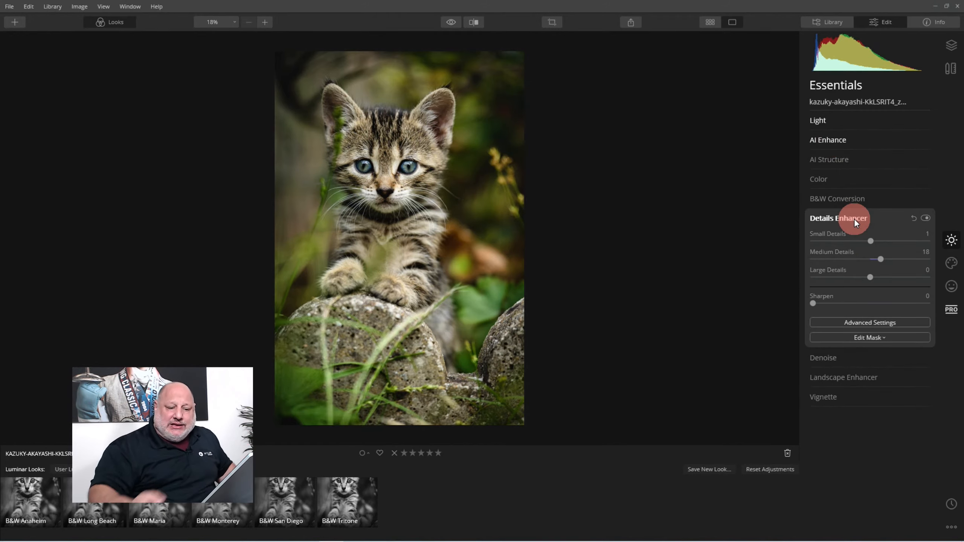
left_click(854, 218)
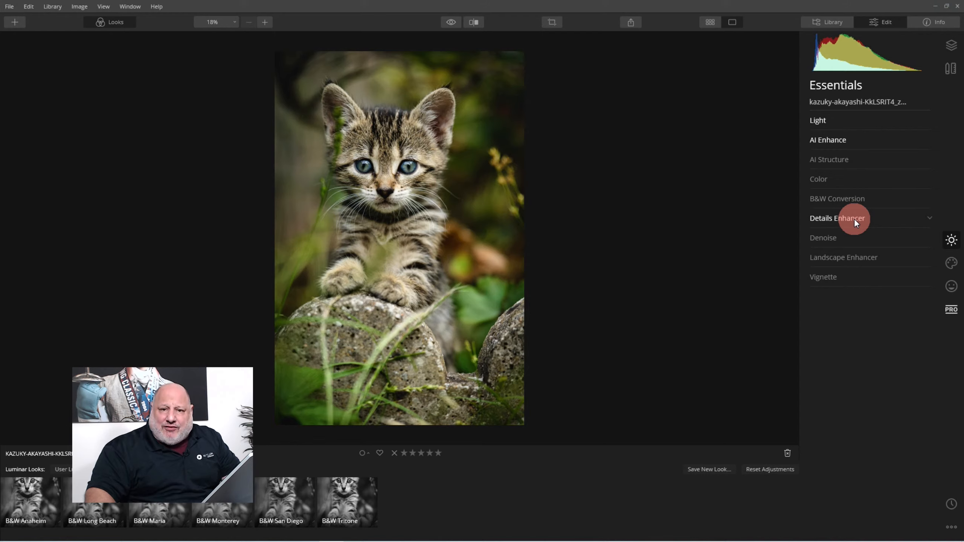
left_click(952, 287)
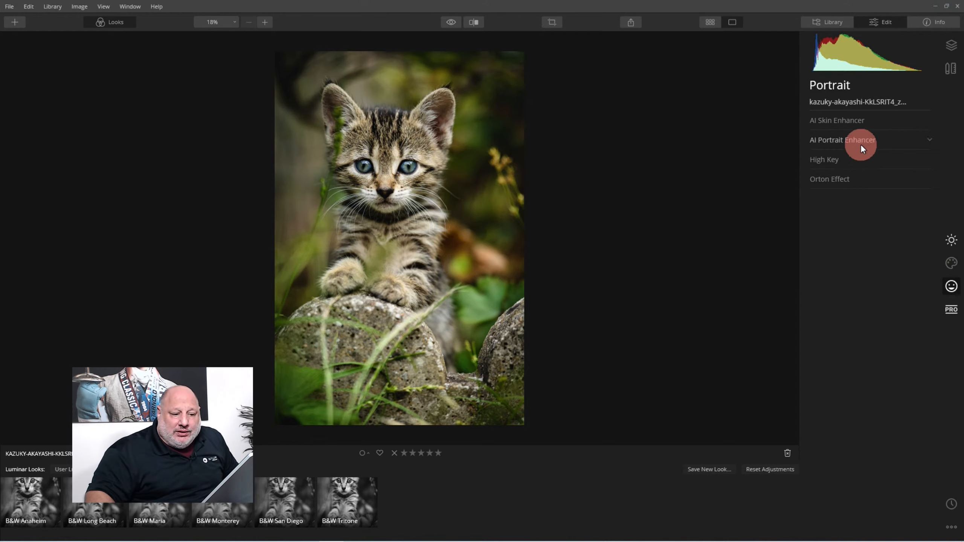
Enable Color Styles (LUT) among the Creative tools and choose the Anaheim cinematic toning LUT.
left_click(950, 266)
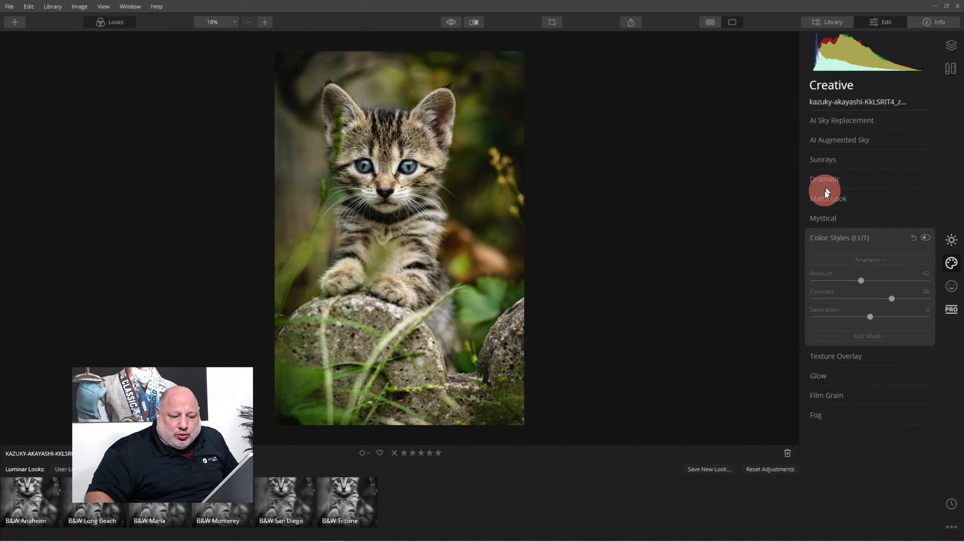
left_click(926, 237)
left_click(887, 258)
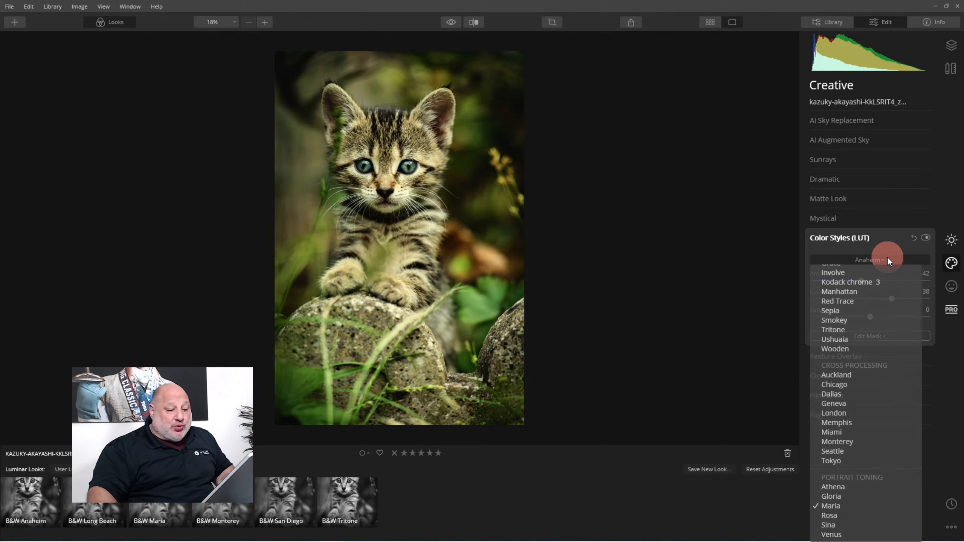
scroll(879, 327, "up", 7)
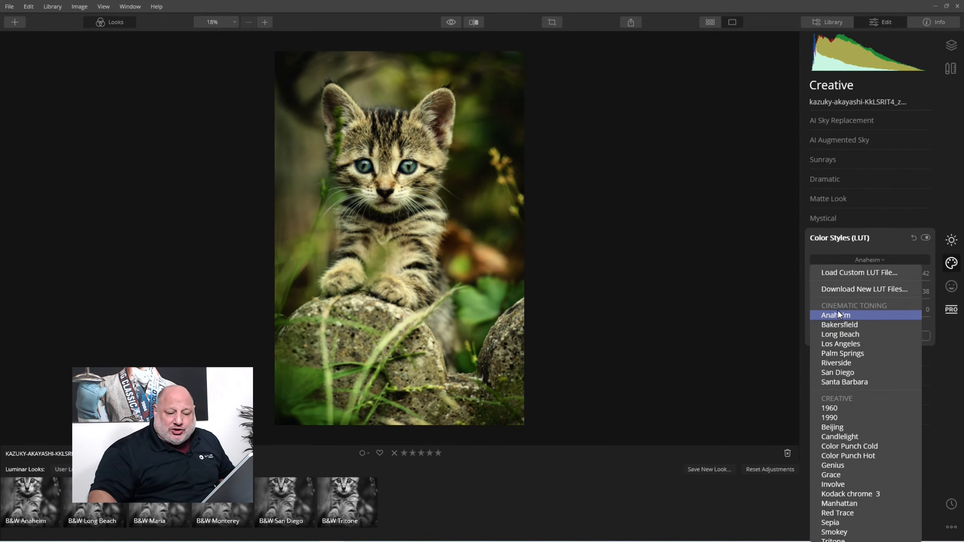
left_click(837, 314)
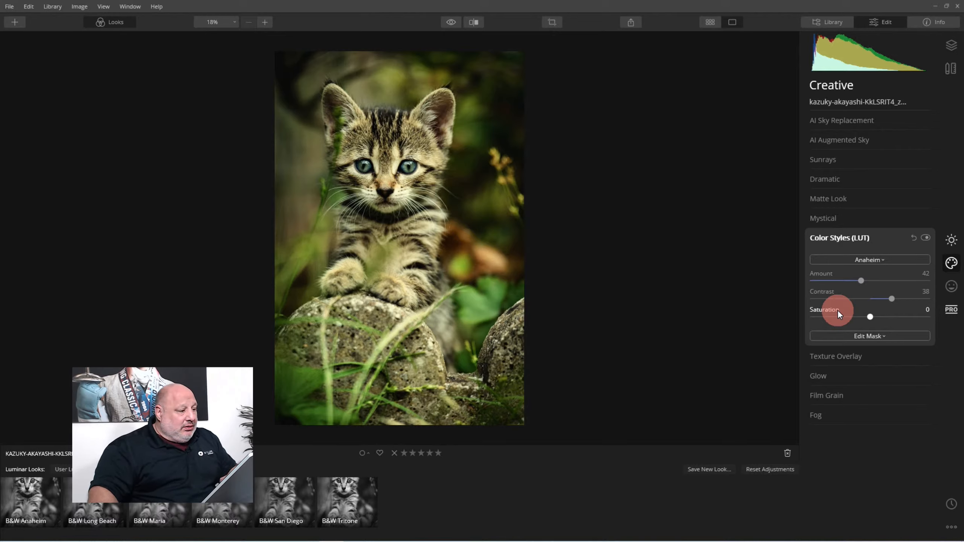
Turn on B&W Conversion in the Essentials tools for the kitten photo.
left_click(951, 263)
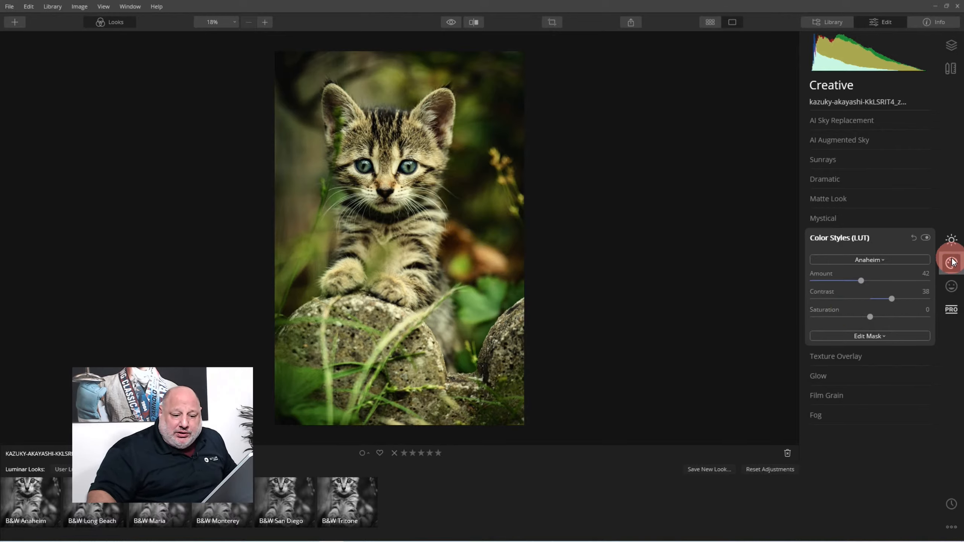
left_click(951, 240)
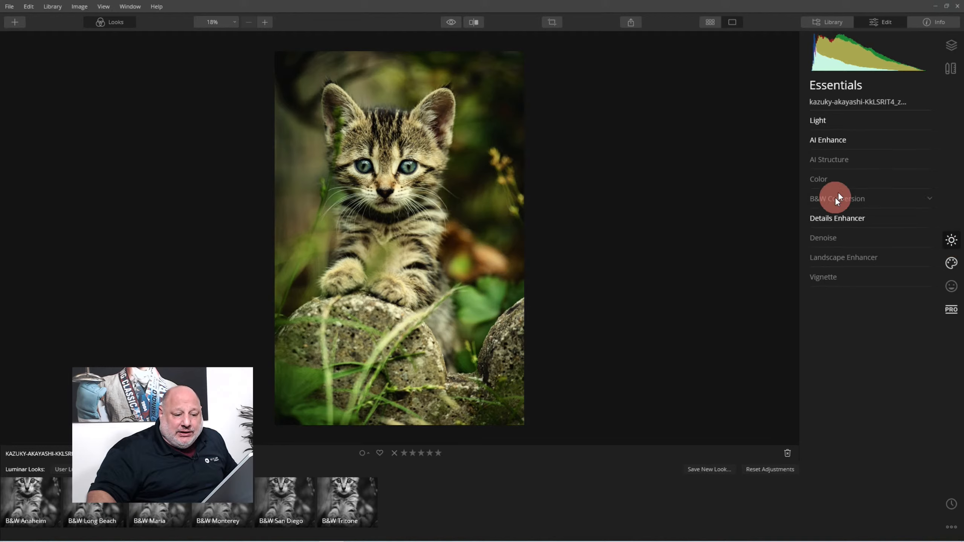
left_click(857, 207)
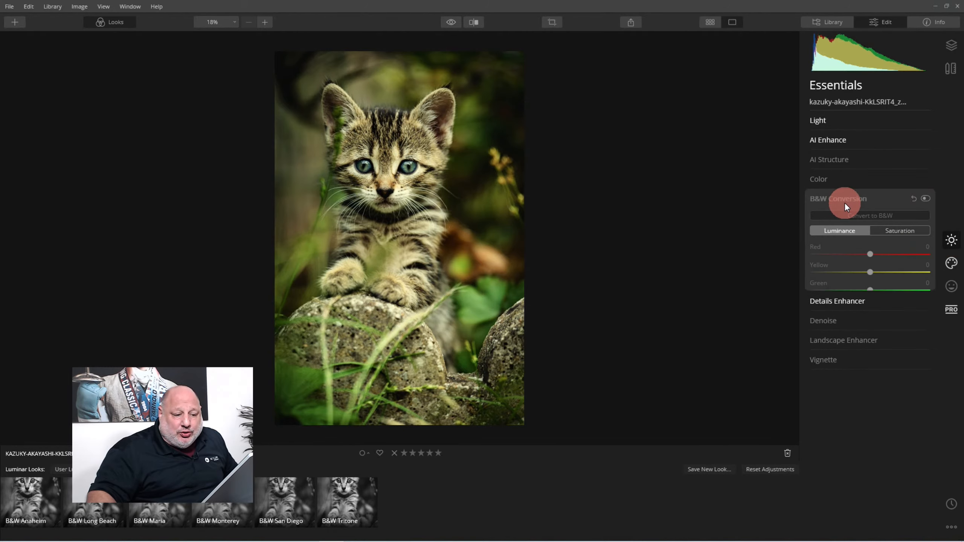
left_click(924, 198)
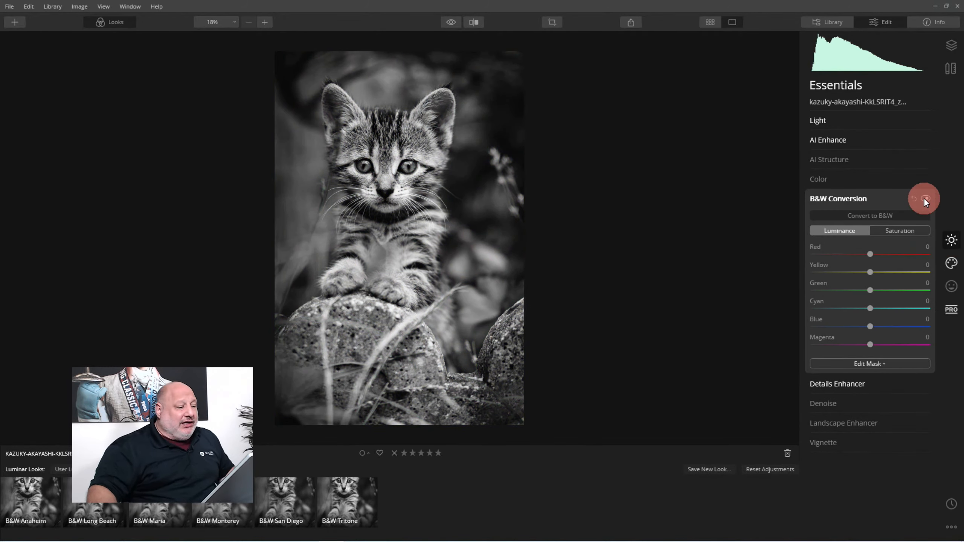
left_click(852, 200)
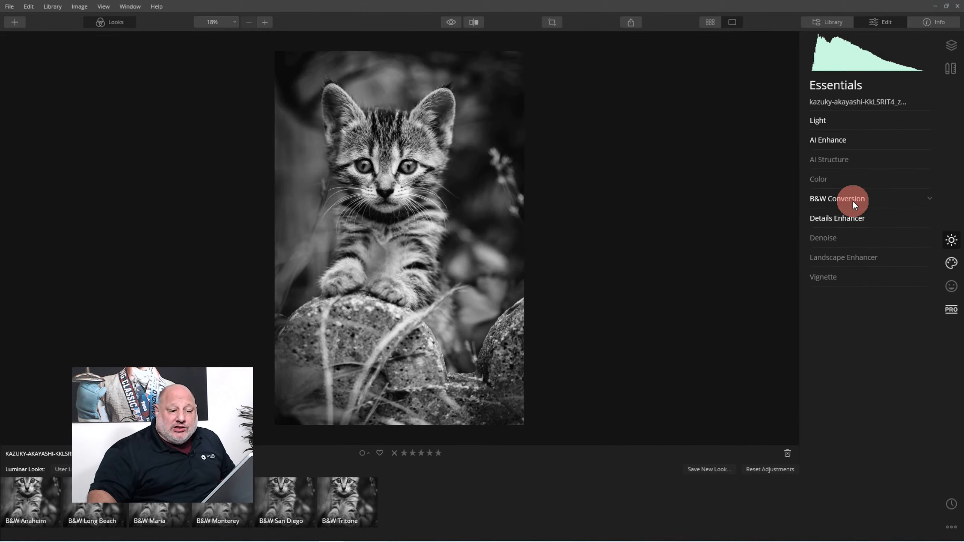
Compare the edit with the original photo and preview it with B&W Conversion switched off and back on.
left_click(451, 20)
left_click(451, 20)
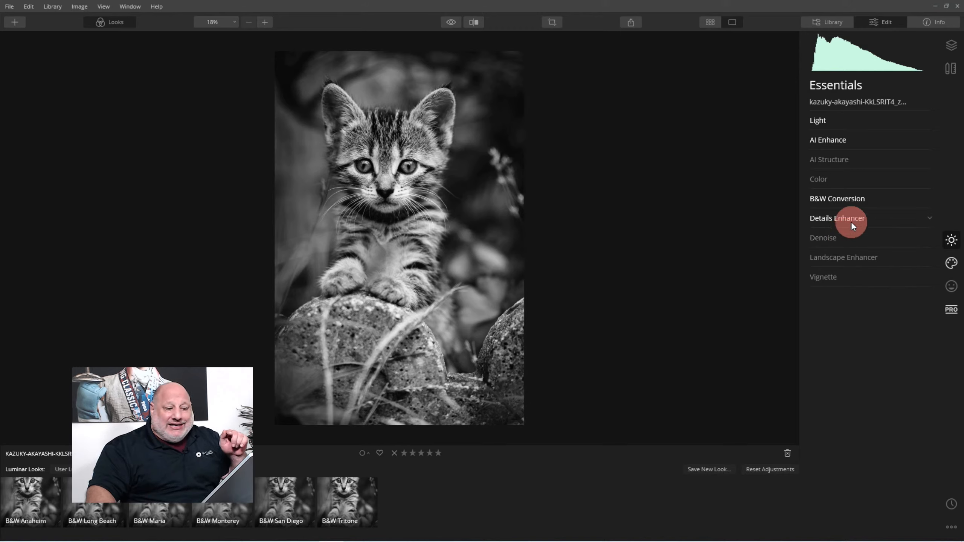
left_click(850, 199)
left_click(925, 197)
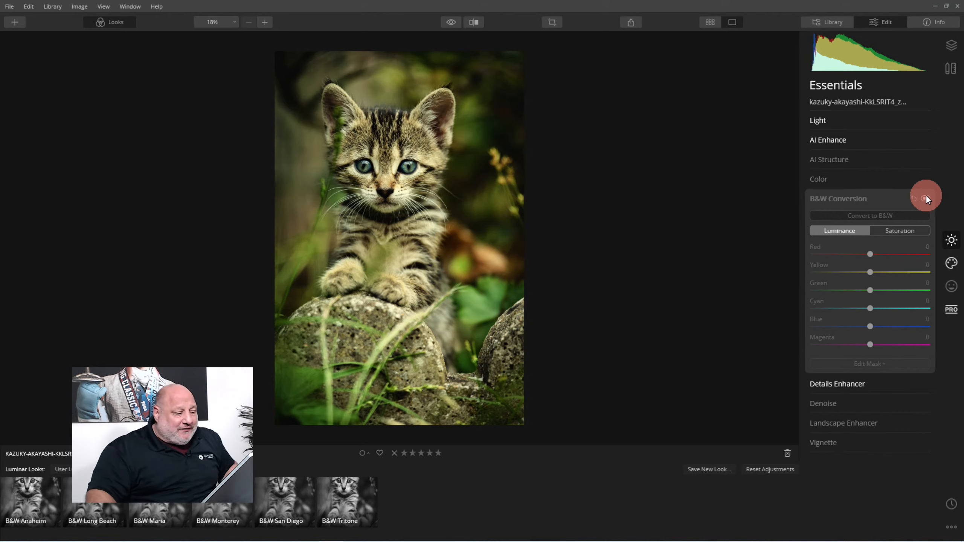
left_click(924, 198)
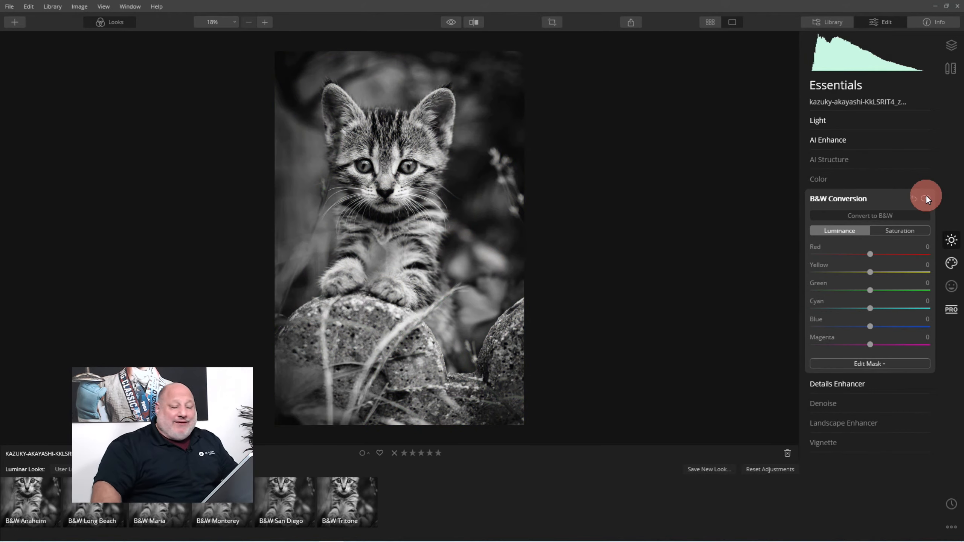
Switch Color Styles (LUT) off and back on to compare its effect on the black-and-white photo.
left_click(950, 263)
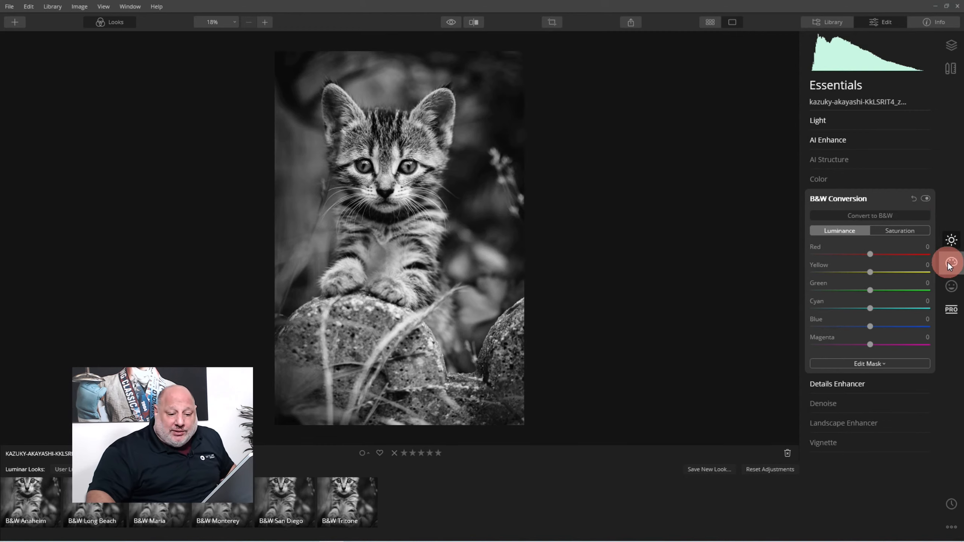
left_click(850, 236)
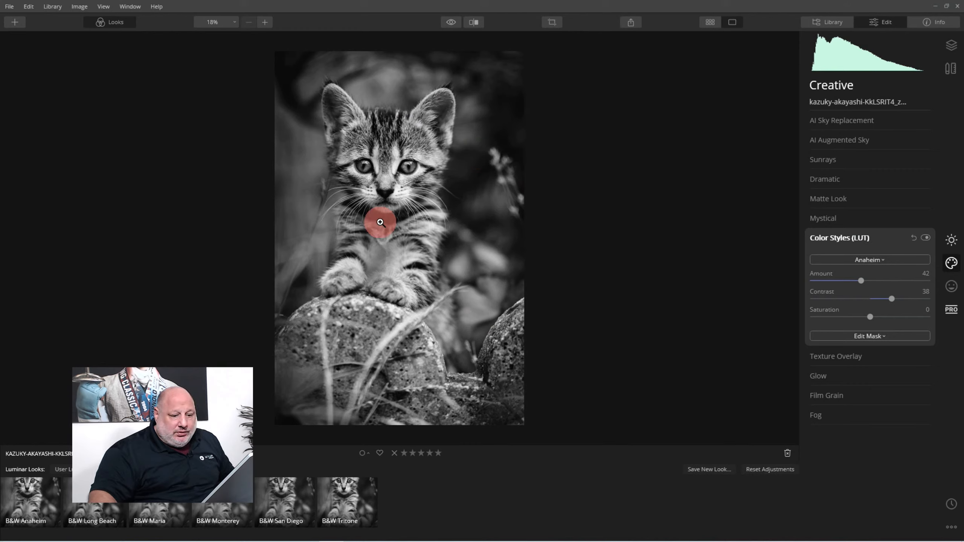
left_click(925, 237)
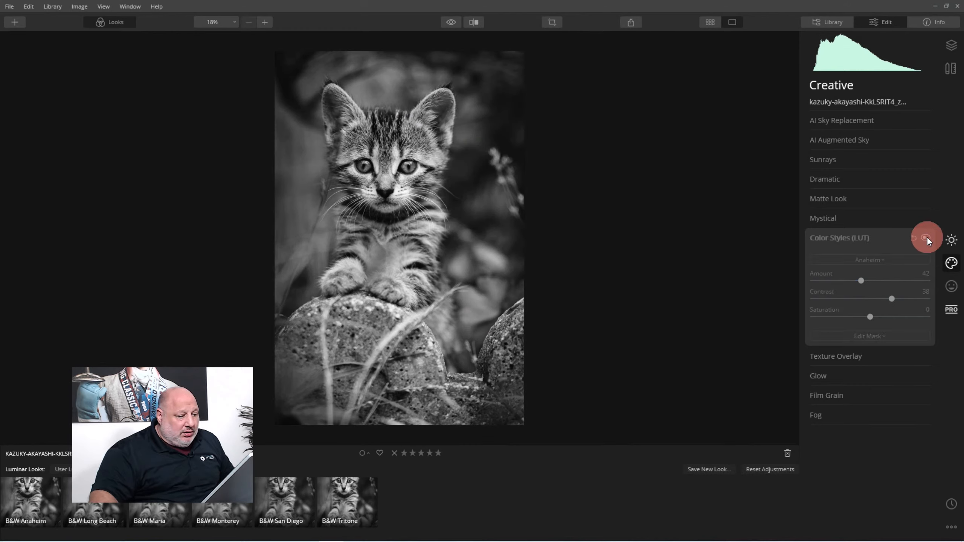
left_click(925, 237)
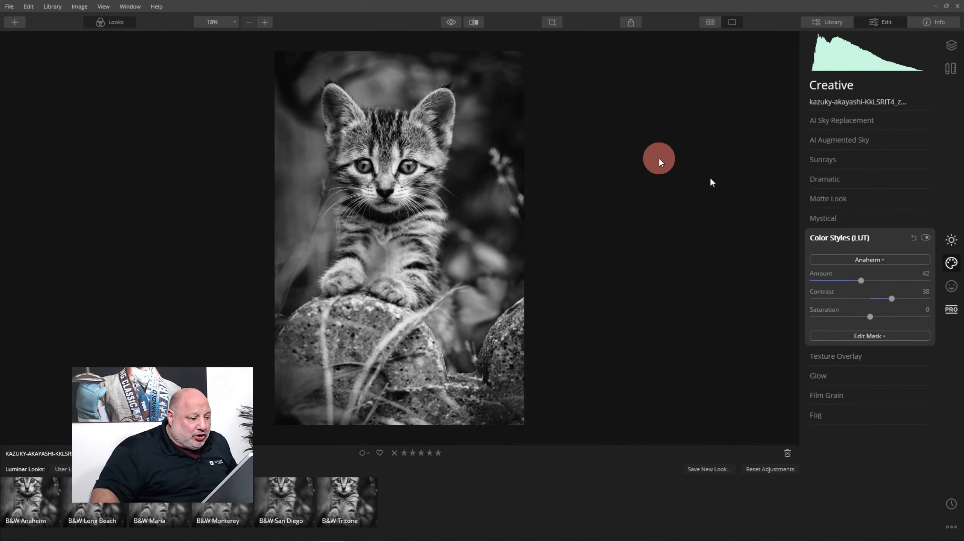
Hide the Looks strip and compare the Anaheim LUT off and on in a close-up of the kitten's face.
left_click(110, 26)
scroll(280, 171, "up", 5)
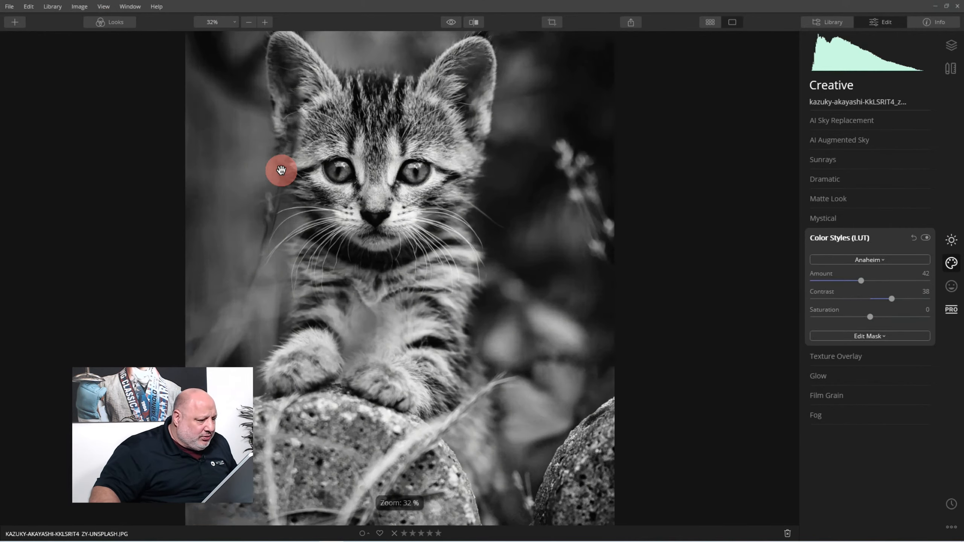
scroll(547, 240, "up", 1)
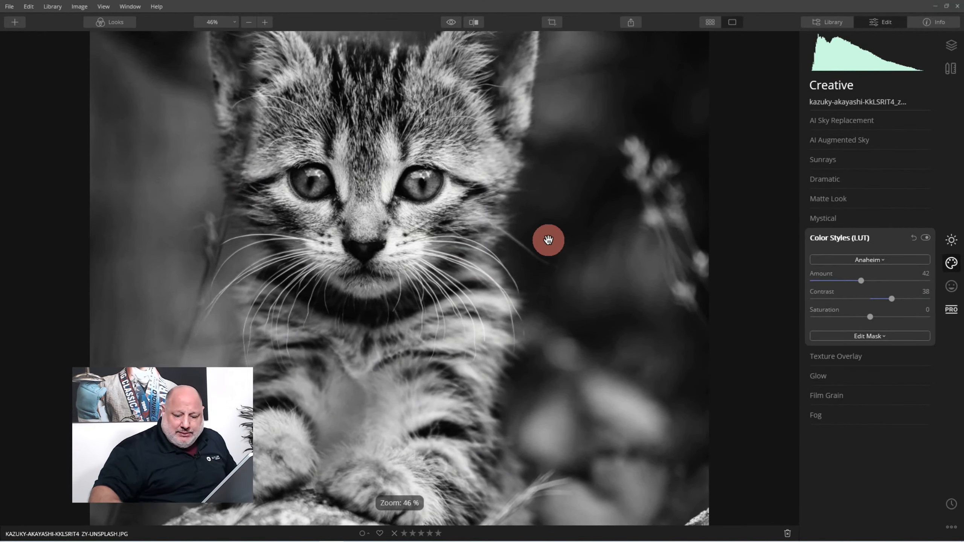
left_click_drag(523, 232, 504, 264)
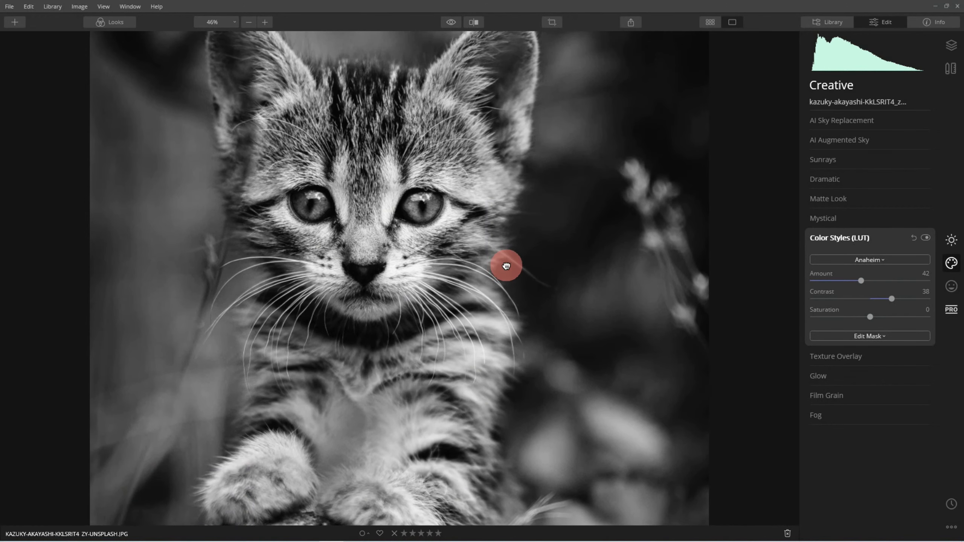
left_click(925, 238)
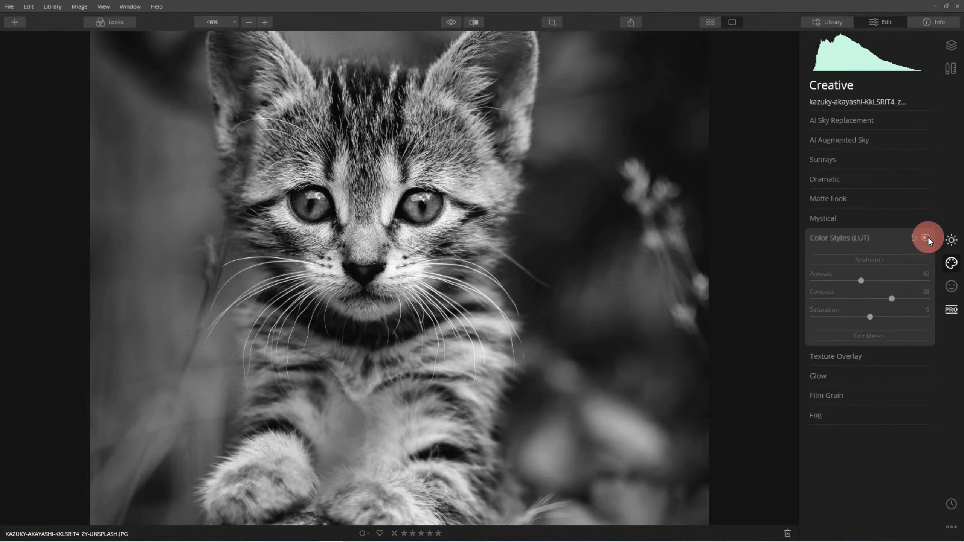
left_click(926, 237)
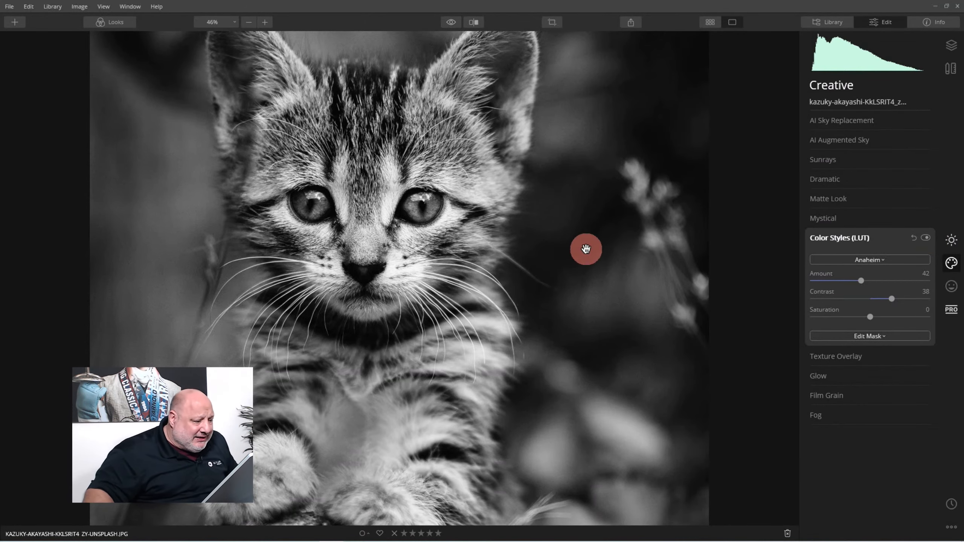
Set the Color Styles Amount to 62, Contrast to 60 and Saturation to 37, and compare the effect off and on.
scroll(586, 248, "down", 2)
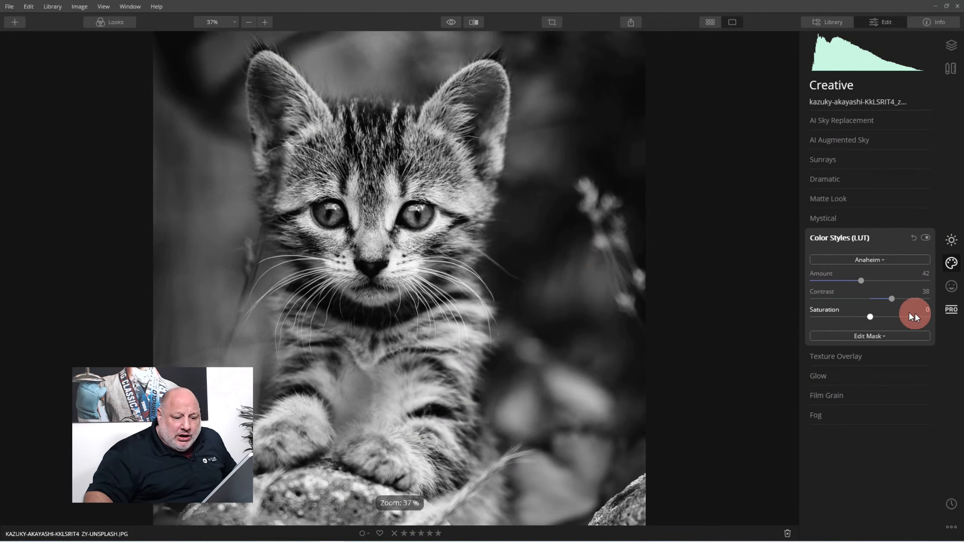
left_click_drag(861, 281, 889, 331)
left_click(873, 316)
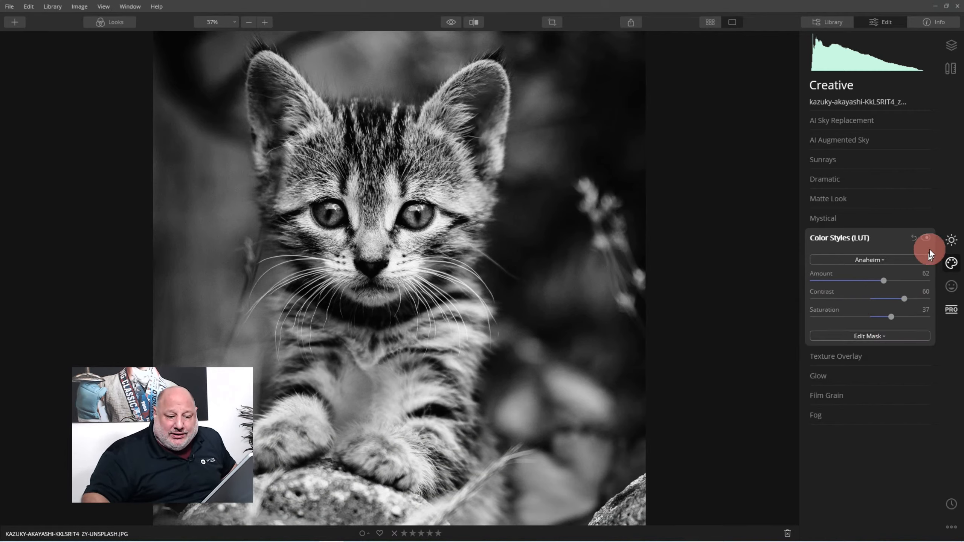
left_click(923, 238)
left_click(923, 238)
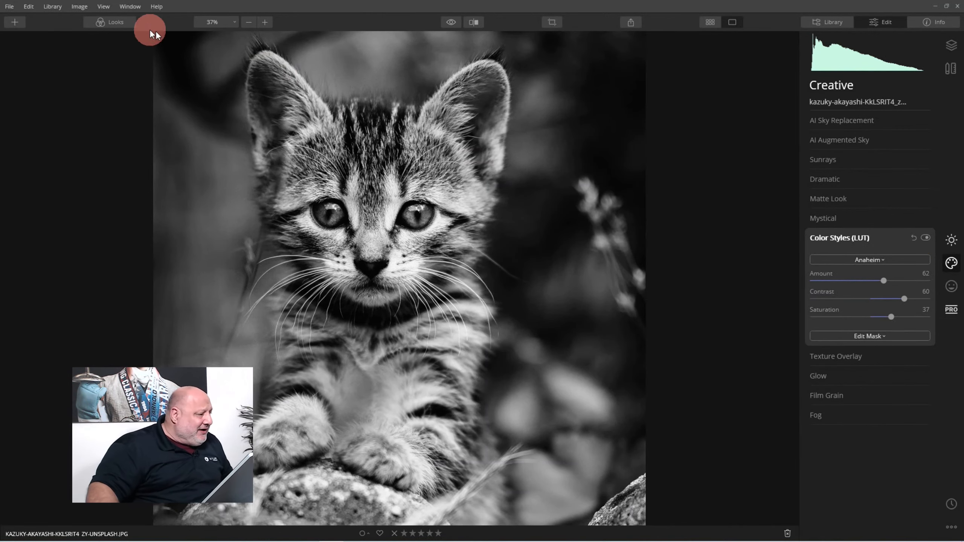
Show the Looks strip again and update the saved B&W Anaheim look with the current adjustments.
left_click(110, 22)
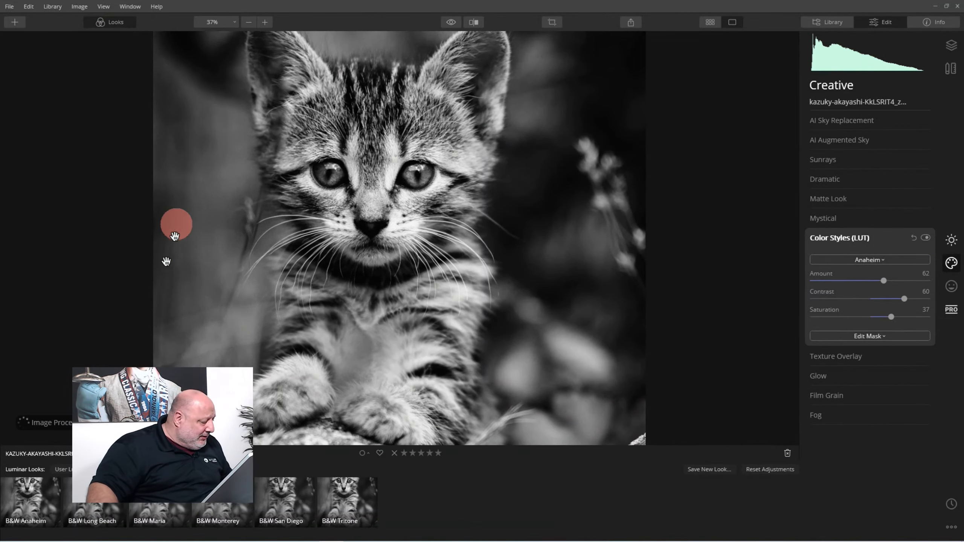
right_click(26, 494)
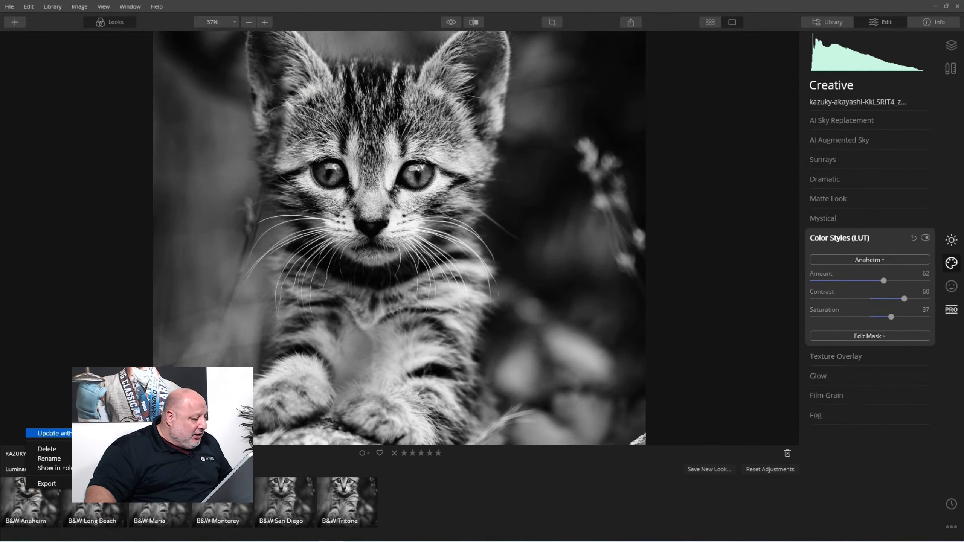
left_click(53, 434)
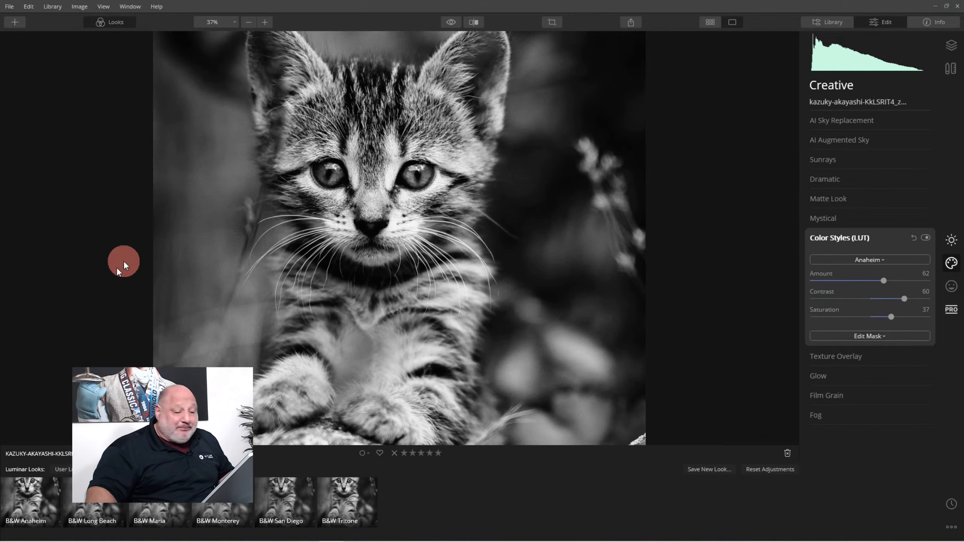
Browse the LUTs offered in Color Styles, such as the Cinematic Toning and Creative groups.
left_click(163, 515)
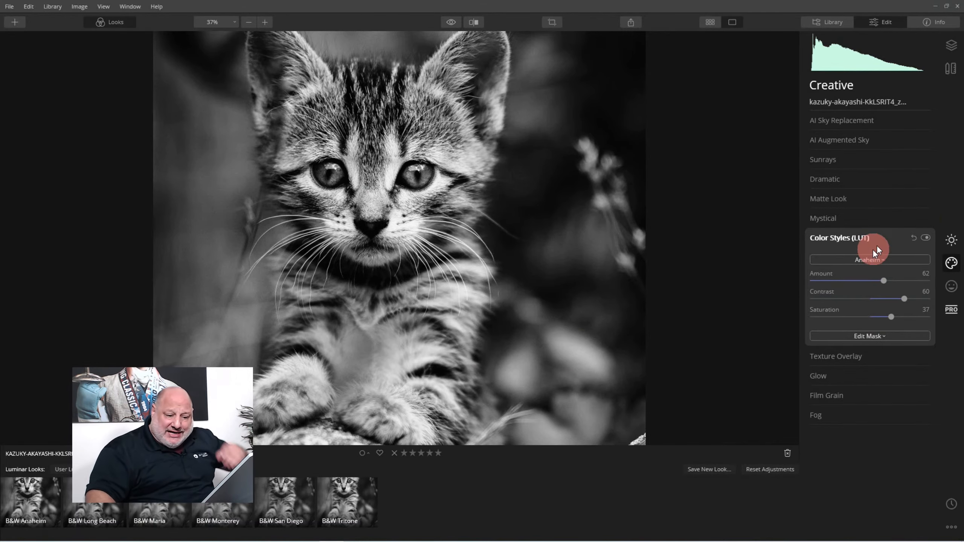
left_click(867, 260)
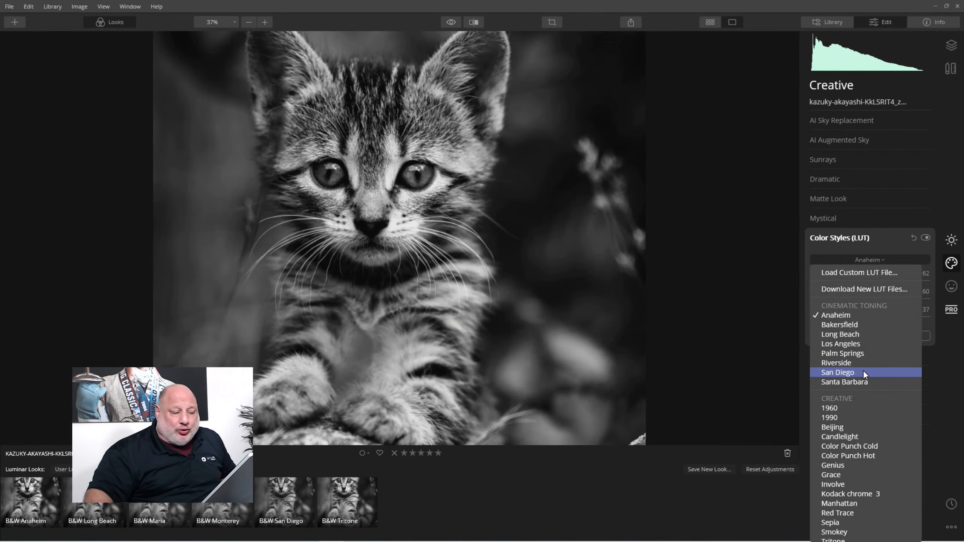
left_click(777, 192)
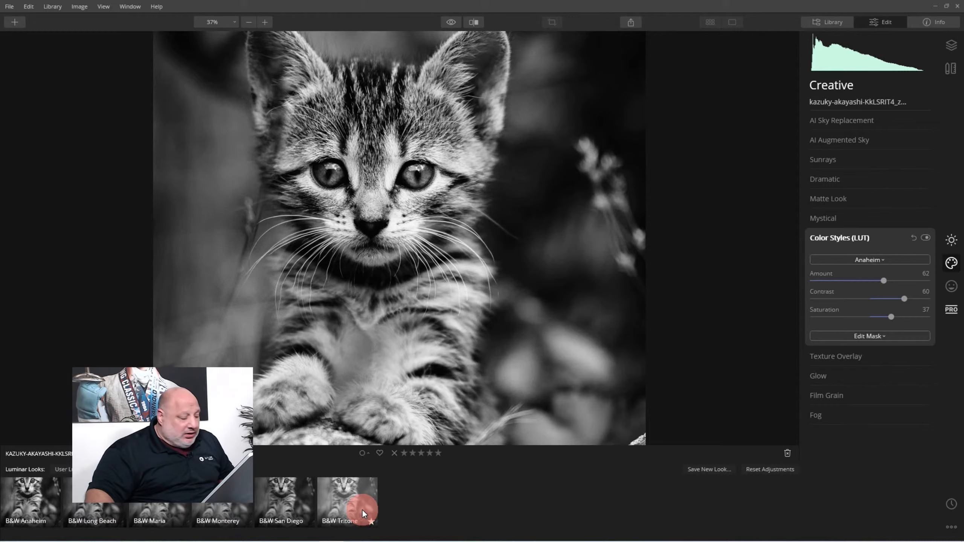
Apply the Bakersfield LUT in Color Styles and hide the Looks strip to see the whole kitten photo.
left_click(865, 261)
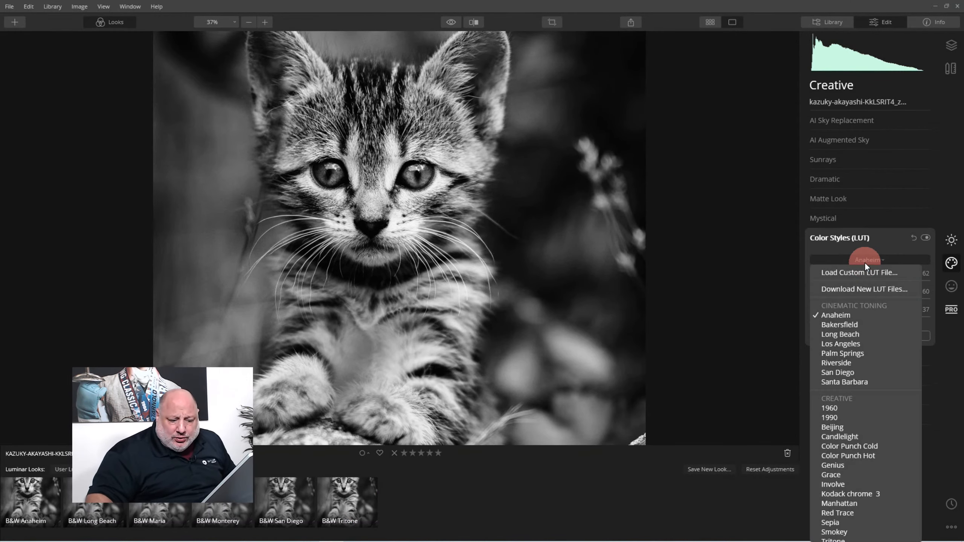
left_click(866, 325)
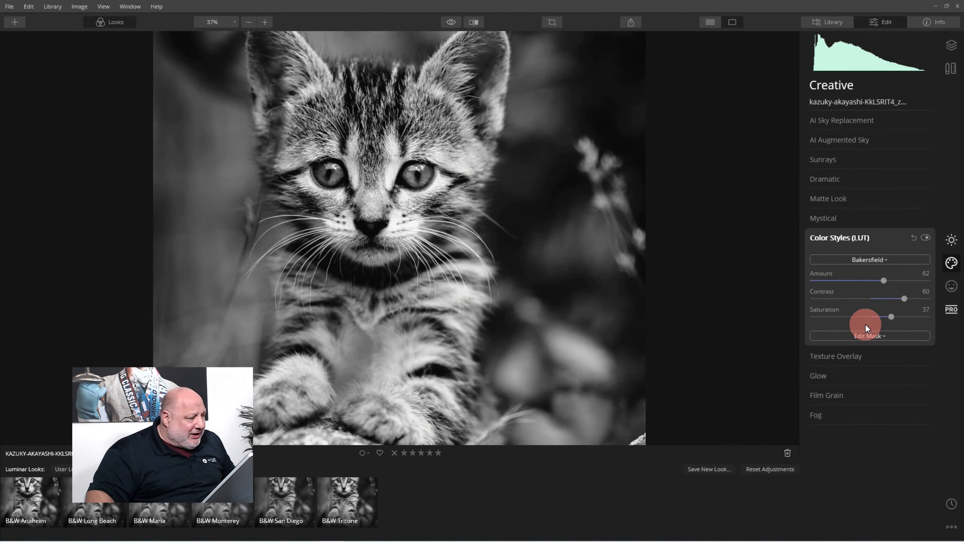
left_click(111, 22)
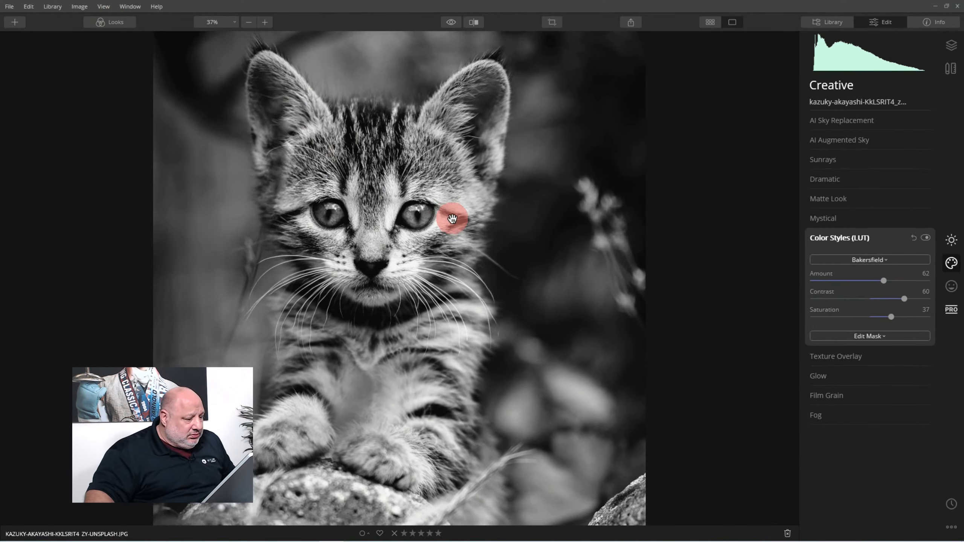
scroll(452, 219, "down", 1)
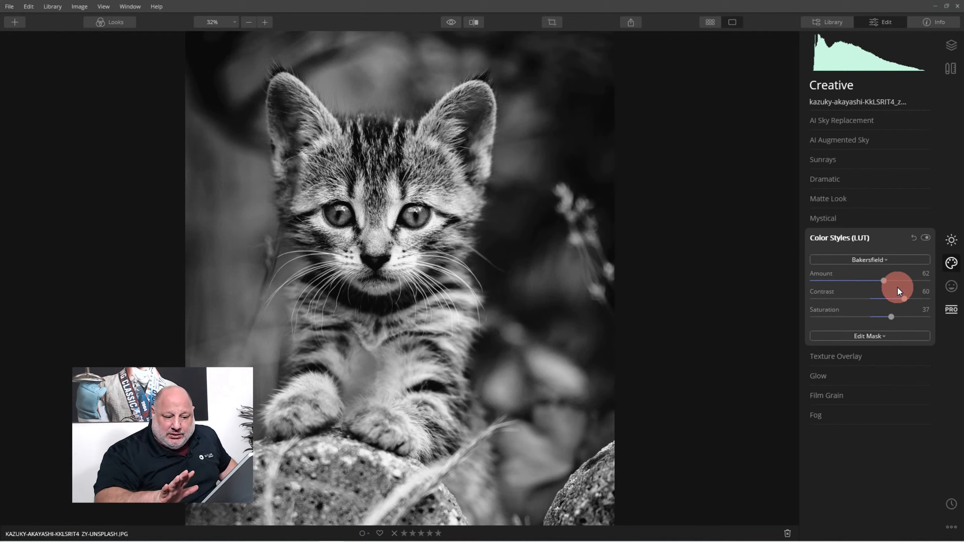
left_click(952, 242)
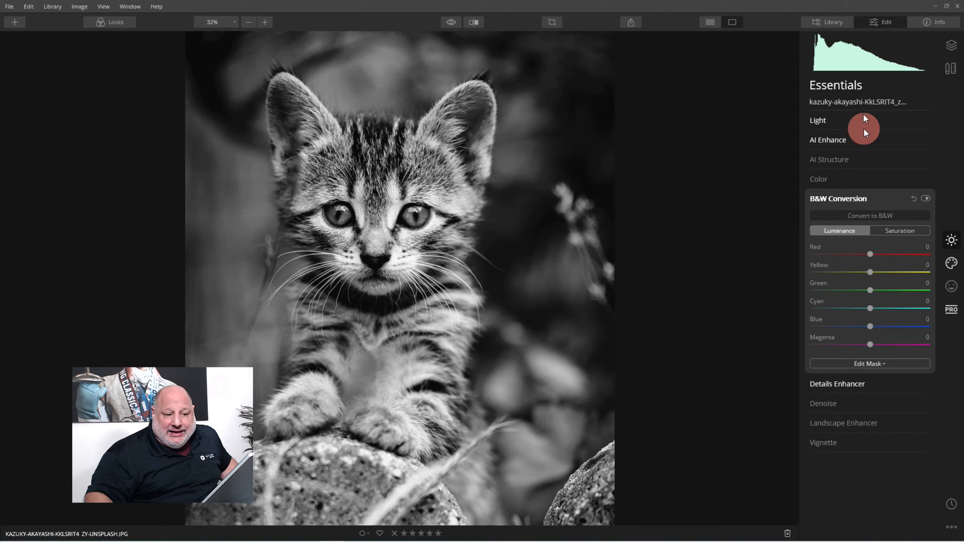
left_click(951, 262)
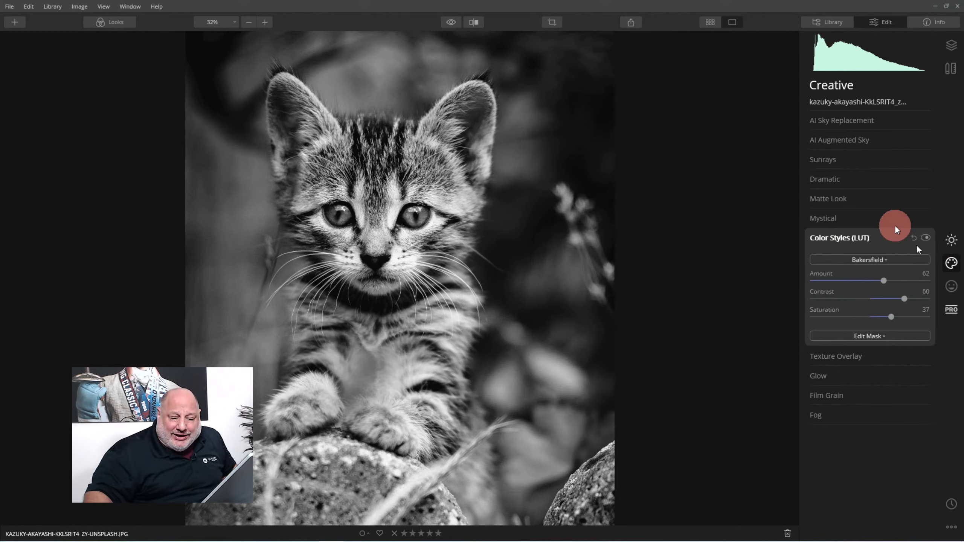
Set the Bakersfield LUT's Amount to 56, Contrast to 28 and Saturation to 0.
mouse_move(883, 281)
left_mouse_down()
mouse_move(800, 280)
mouse_move(963, 292)
mouse_move(817, 280)
mouse_move(940, 296)
mouse_move(796, 288)
mouse_move(928, 295)
mouse_move(881, 291)
left_mouse_up()
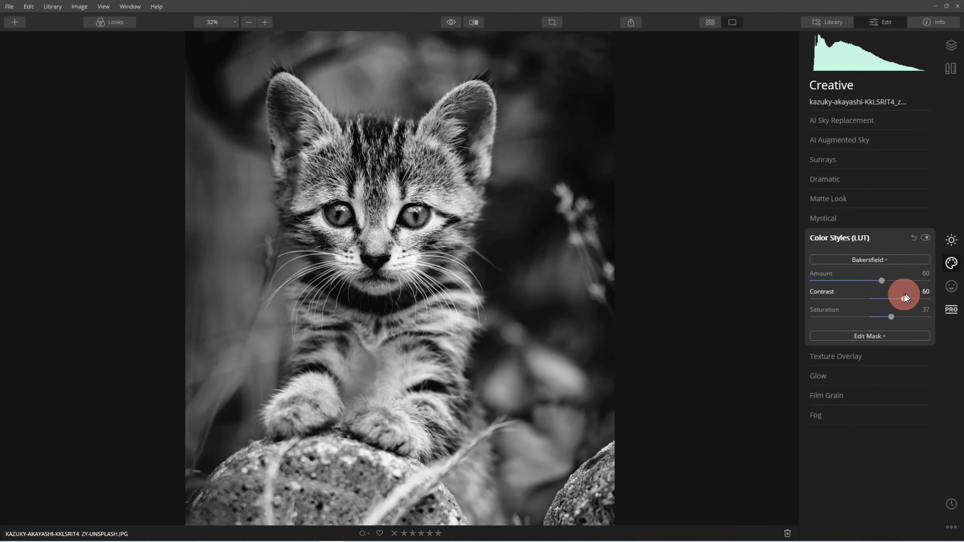
left_click_drag(902, 298, 843, 285)
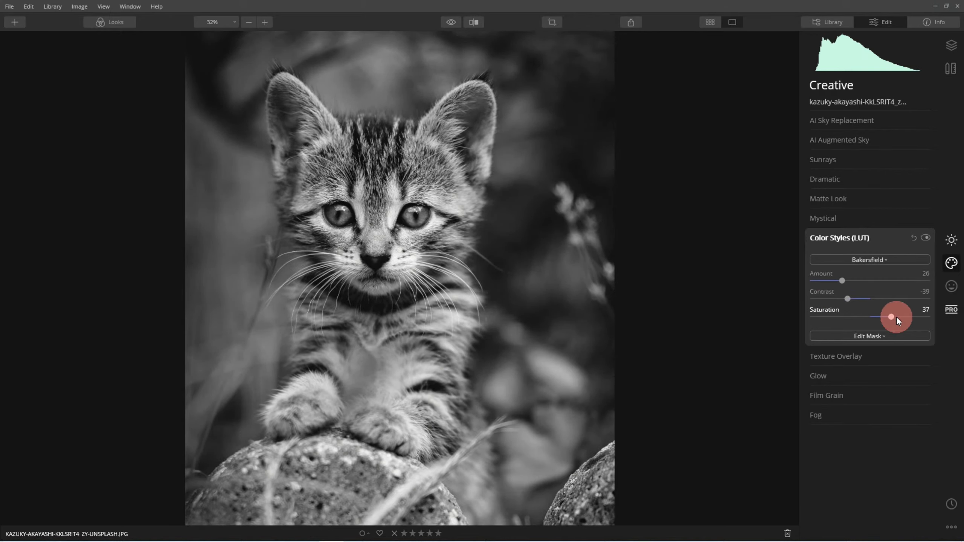
mouse_move(896, 316)
left_mouse_down()
mouse_move(788, 318)
mouse_move(883, 320)
left_mouse_up()
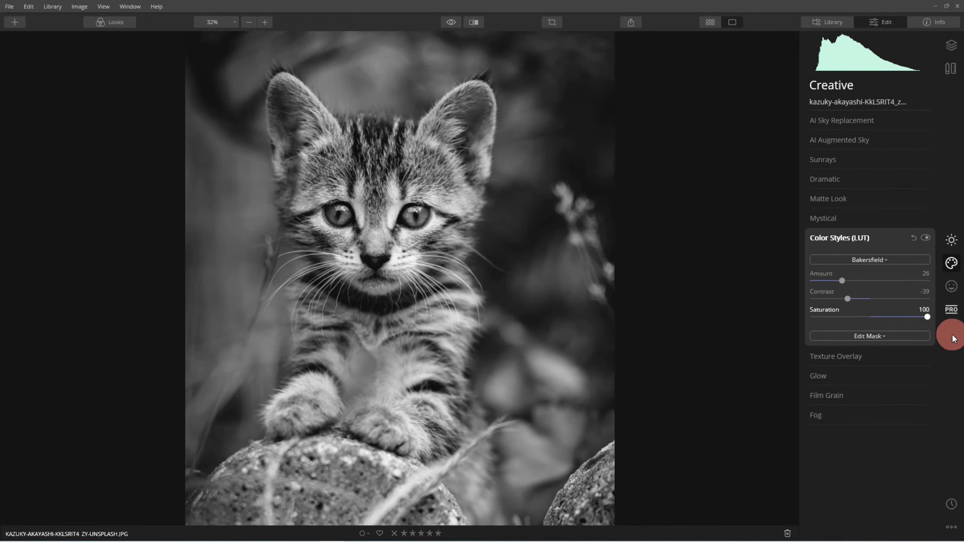
left_click_drag(954, 337, 887, 317)
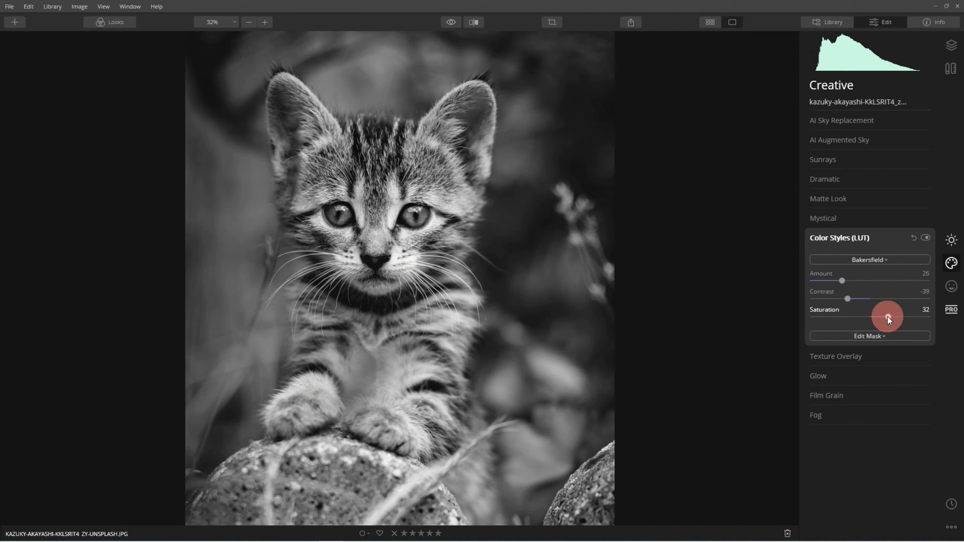
left_click_drag(957, 333, 882, 315)
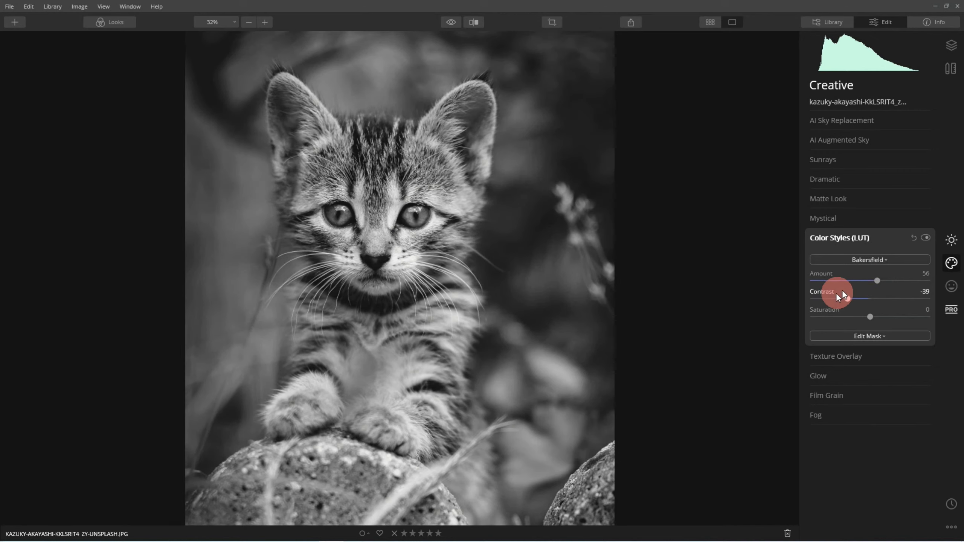
left_click_drag(846, 299, 884, 299)
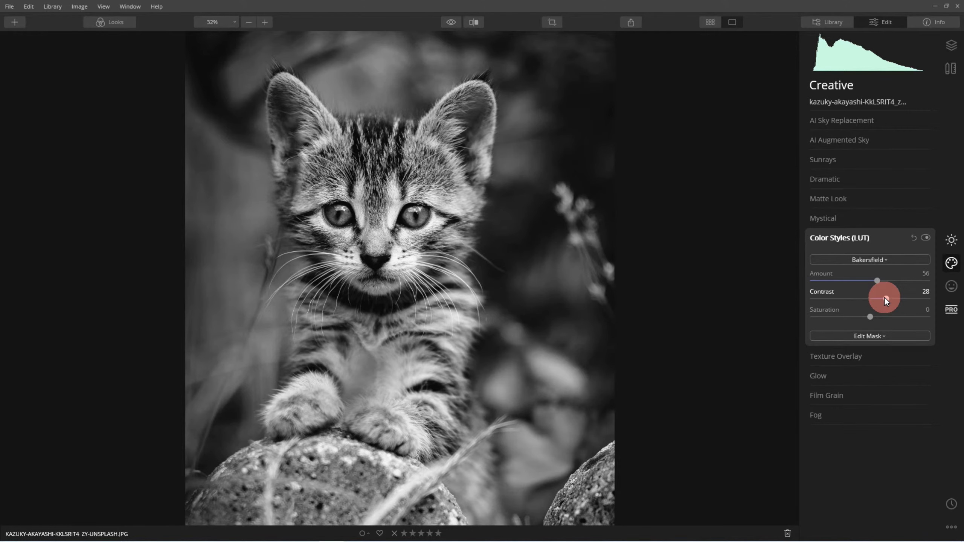
left_click(876, 265)
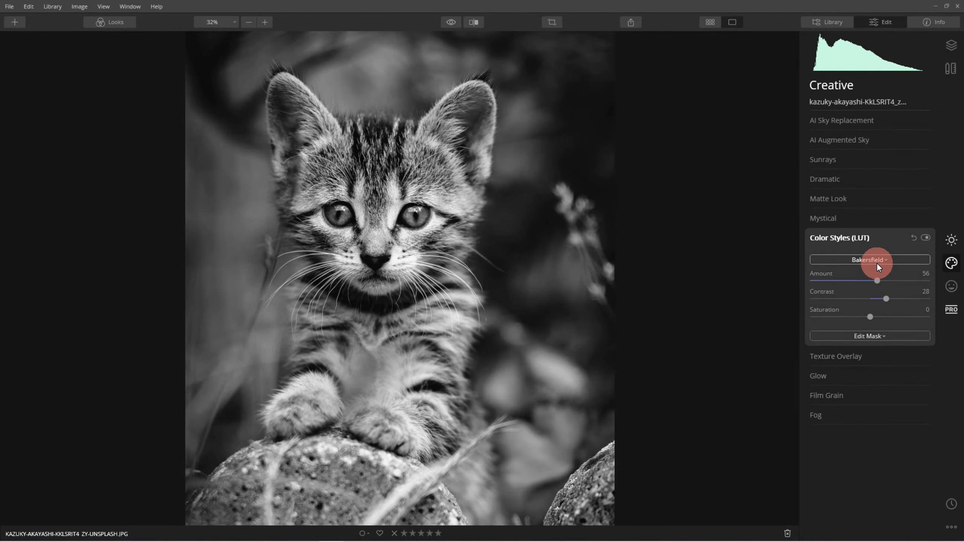
Show the Looks strip and save the current adjustments as a new look named "B&W Bakersfield".
left_click(100, 20)
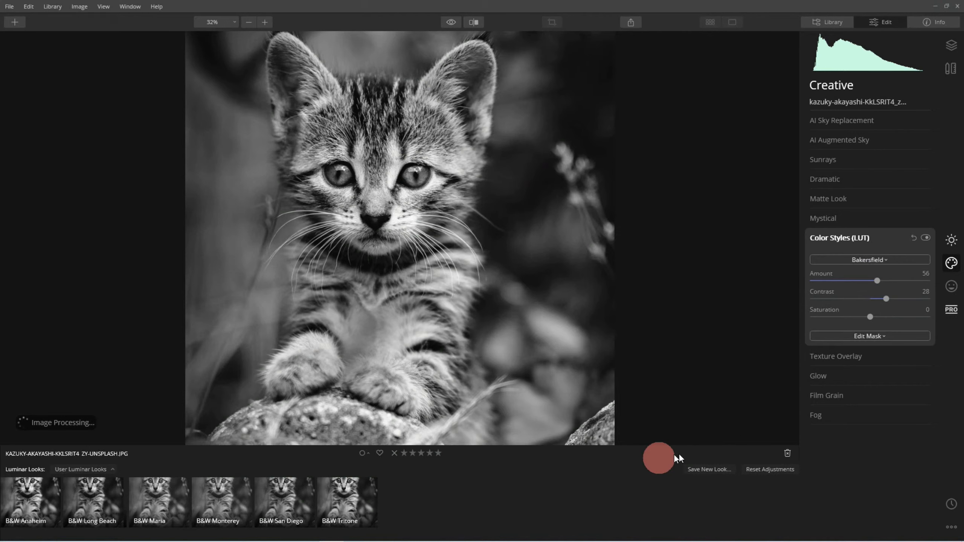
left_click(705, 469)
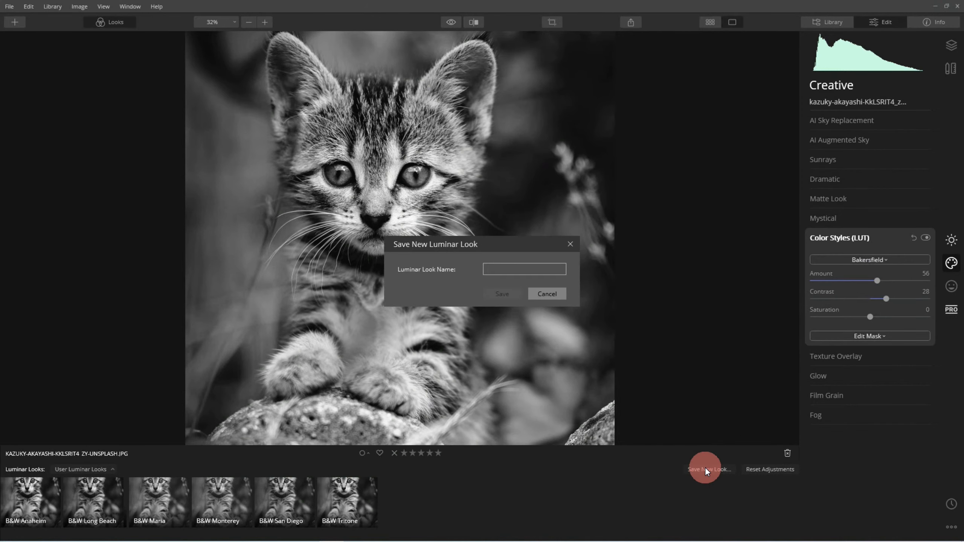
type("B&W")
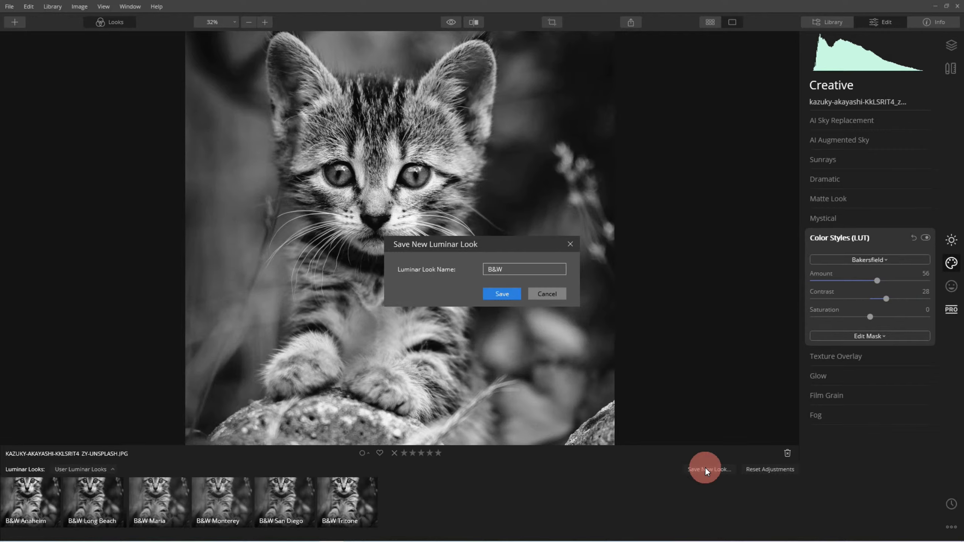
type(" Bakersfield")
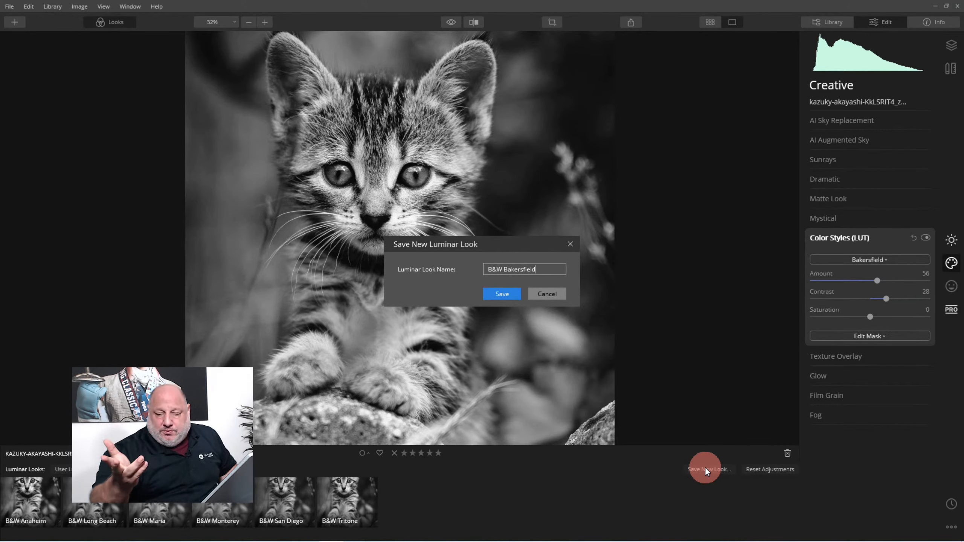
left_click(507, 296)
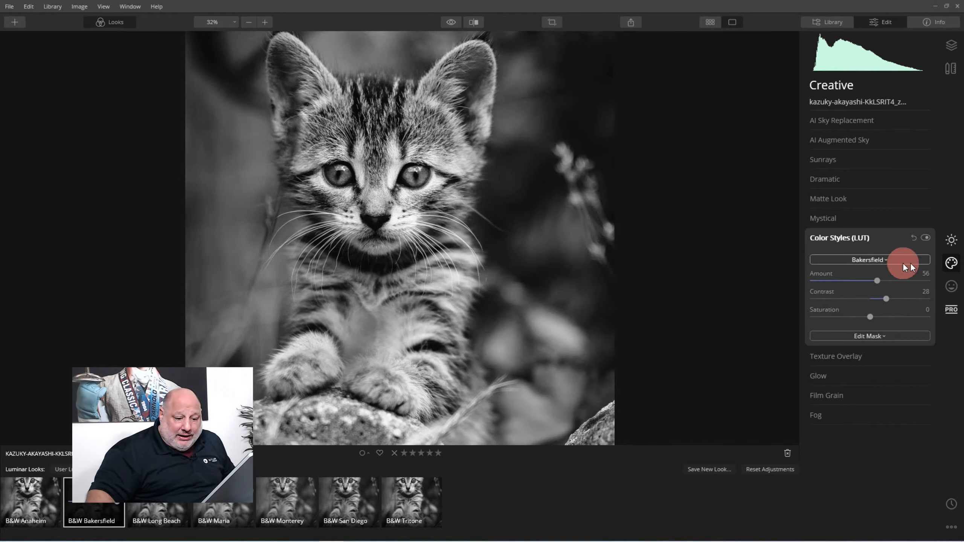
left_click(884, 261)
scroll(864, 460, "down", 3)
scroll(865, 459, "up", 1)
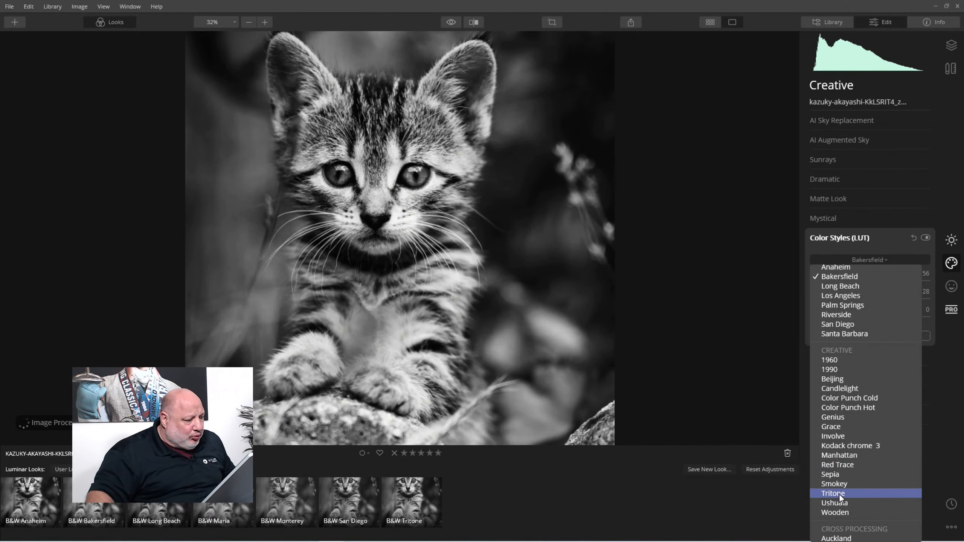
left_click(878, 233)
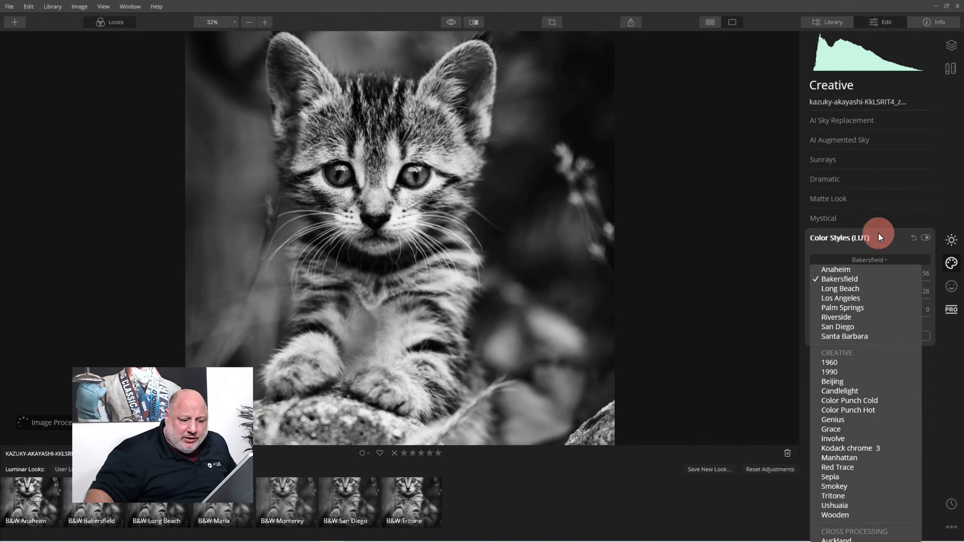
left_click(882, 241)
left_click(849, 237)
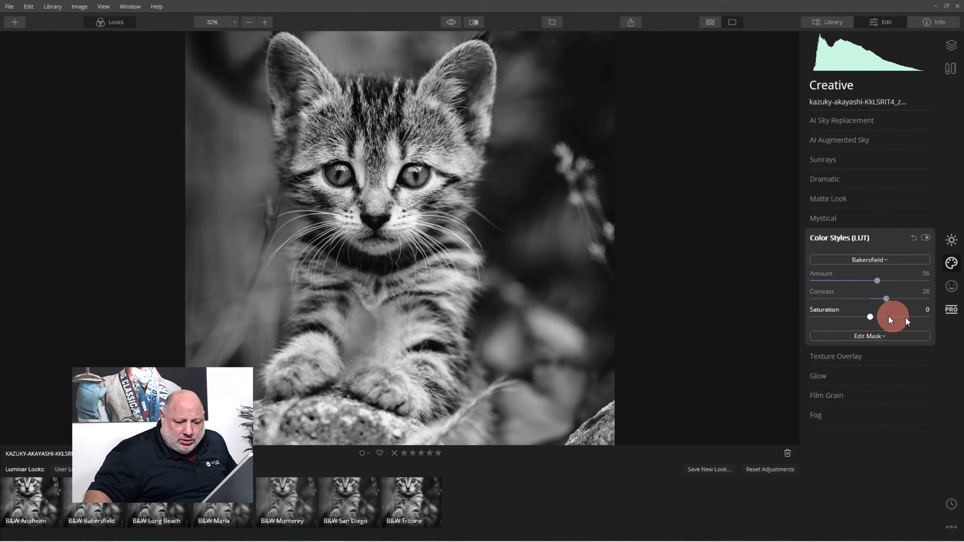
Raise the Color Styles Contrast to 49 and switch the LUT to Tokyo from the Cross Processing group.
left_click(886, 299)
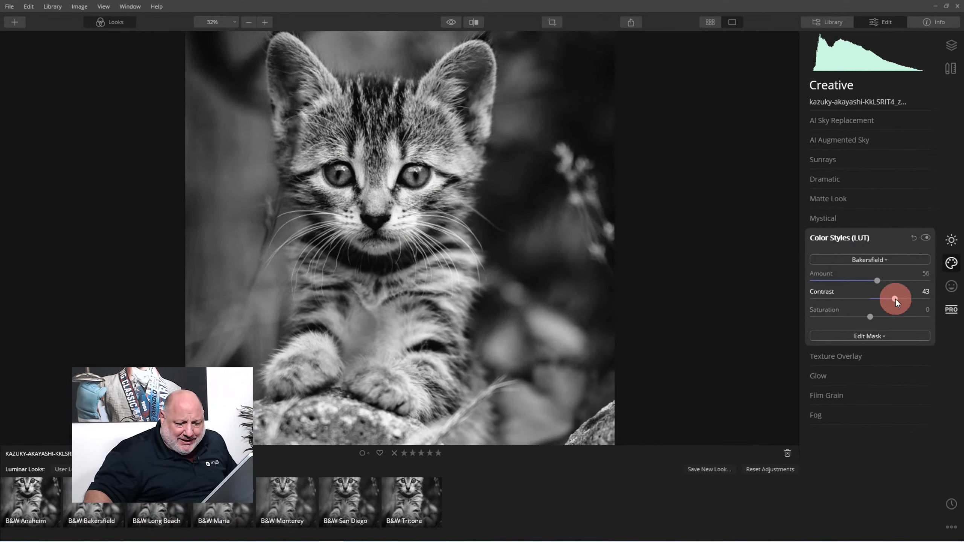
left_click(884, 260)
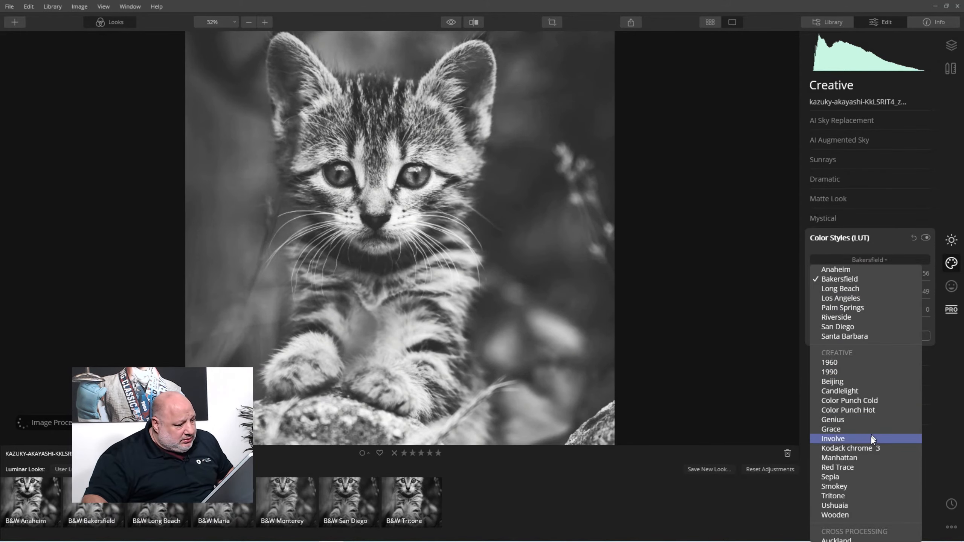
scroll(866, 452, "down", 5)
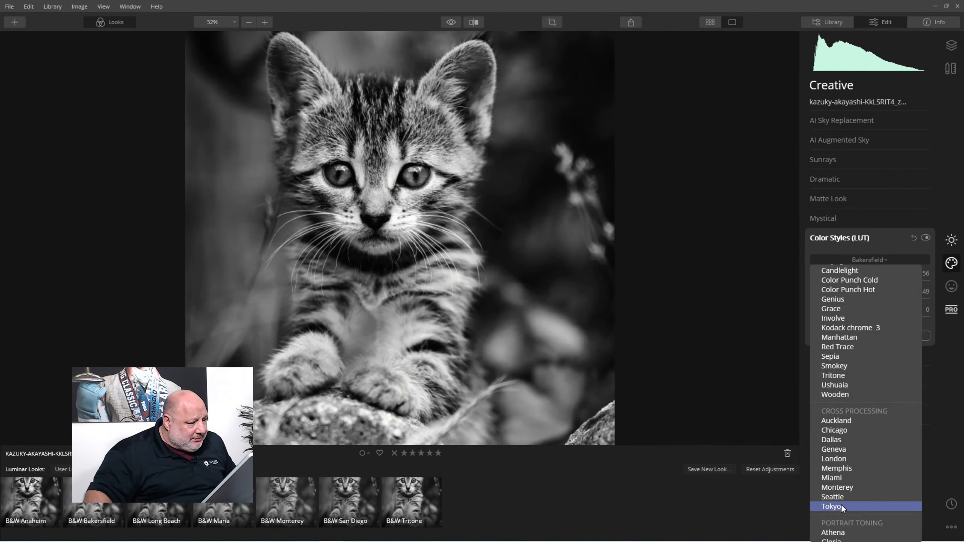
left_click(831, 506)
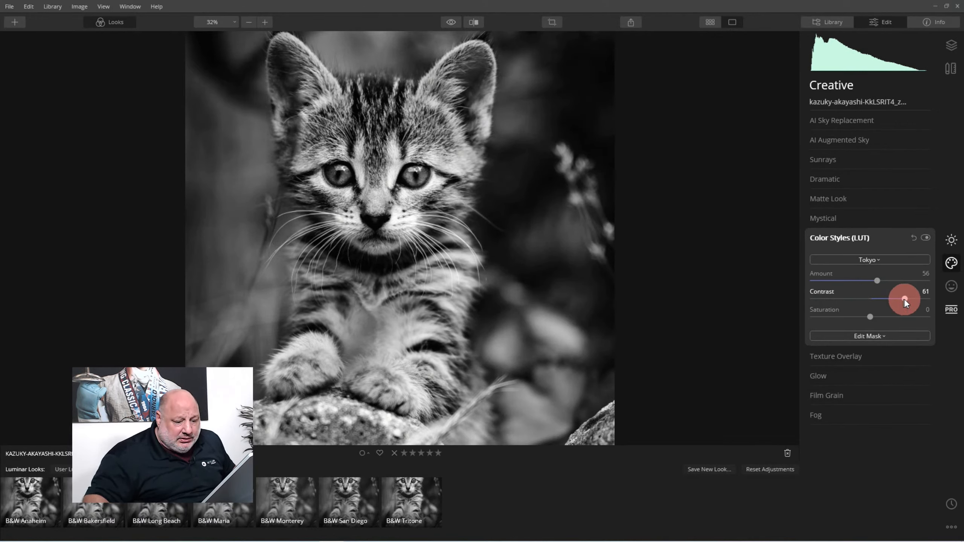
Set the Tokyo LUT's Amount to 81, Contrast to 65 and Saturation to 43, and collapse Color Styles.
mouse_move(903, 303)
left_mouse_down()
mouse_move(849, 302)
mouse_move(905, 304)
left_mouse_up()
left_click(890, 280)
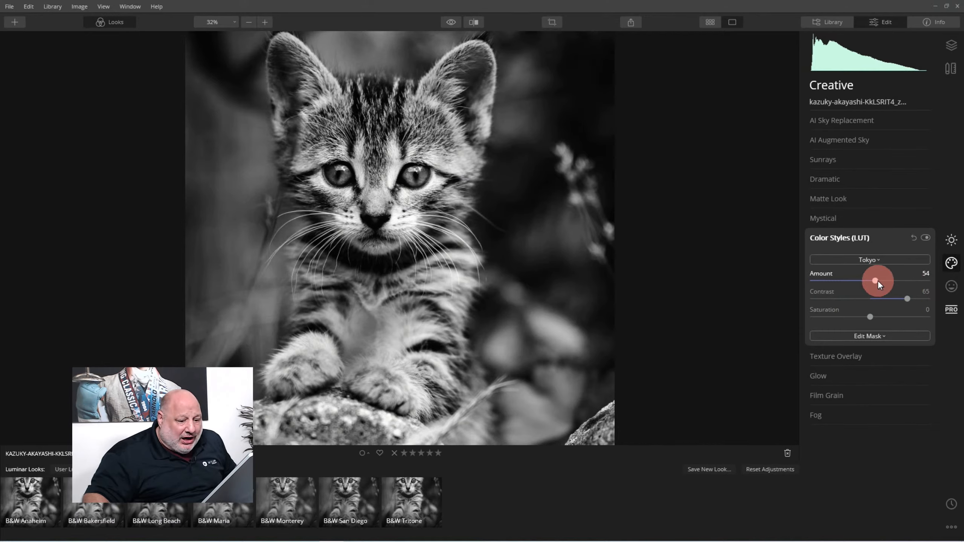
left_click_drag(877, 280, 902, 284)
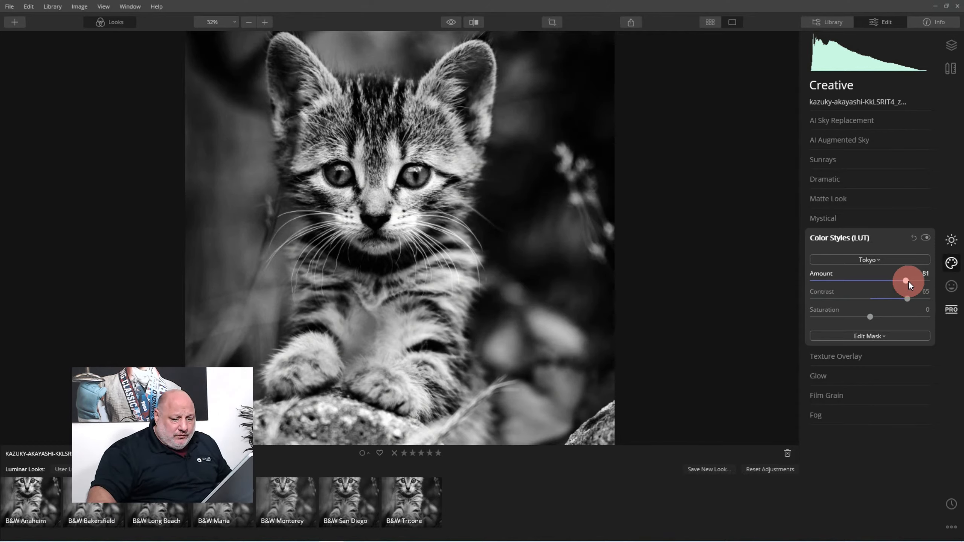
left_click_drag(870, 317, 895, 322)
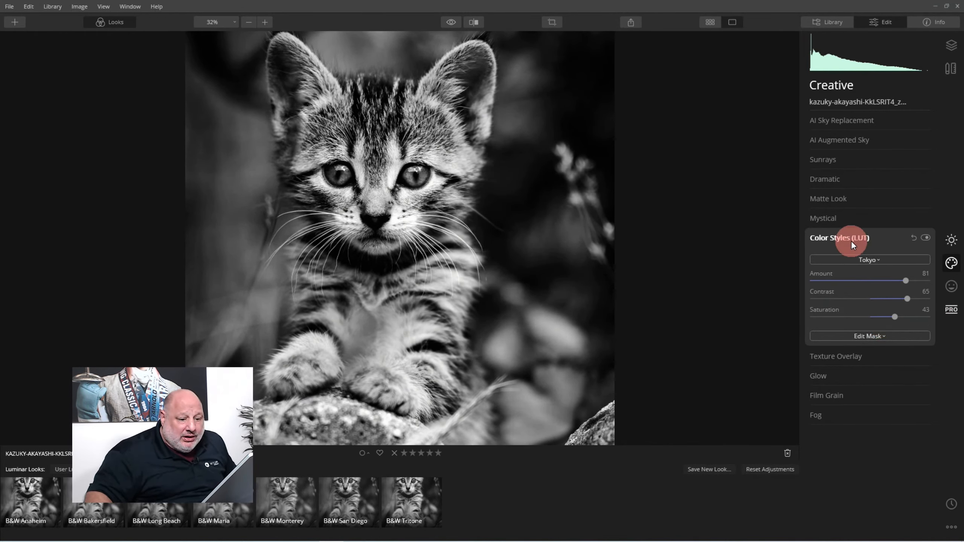
left_click(851, 242)
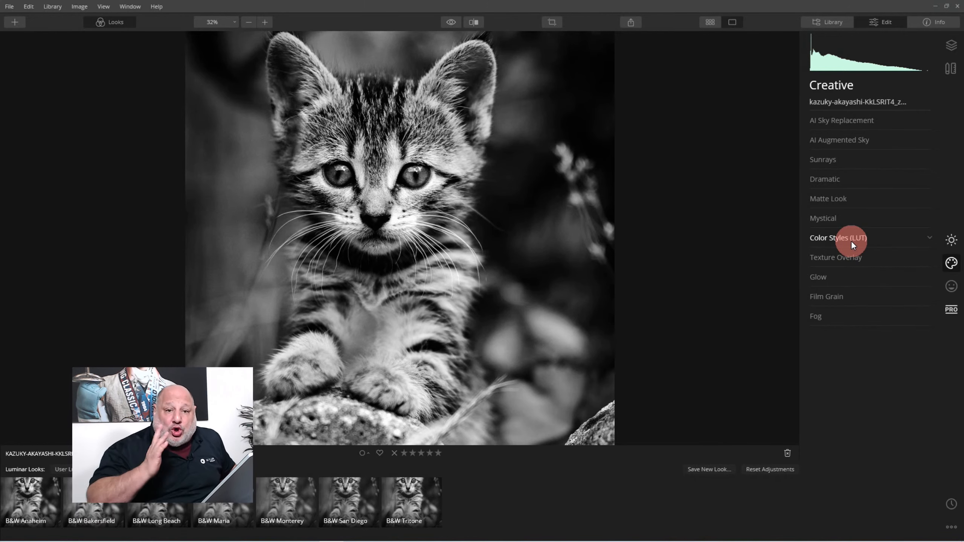
Apply a Professional Photo Filter with Amount 55 and compare Preserve Luminosity off and on, leaving it enabled.
left_click(952, 311)
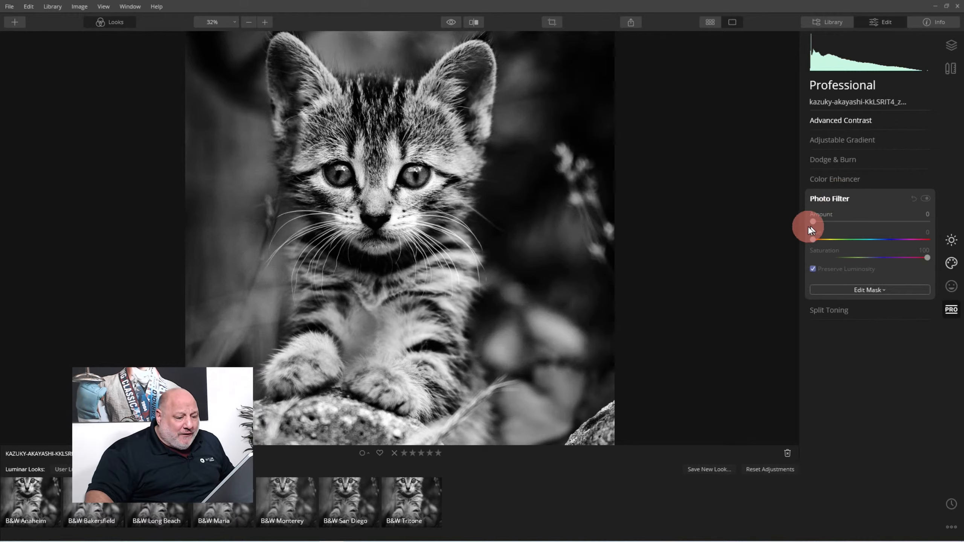
left_click_drag(810, 221, 873, 224)
left_click(820, 269)
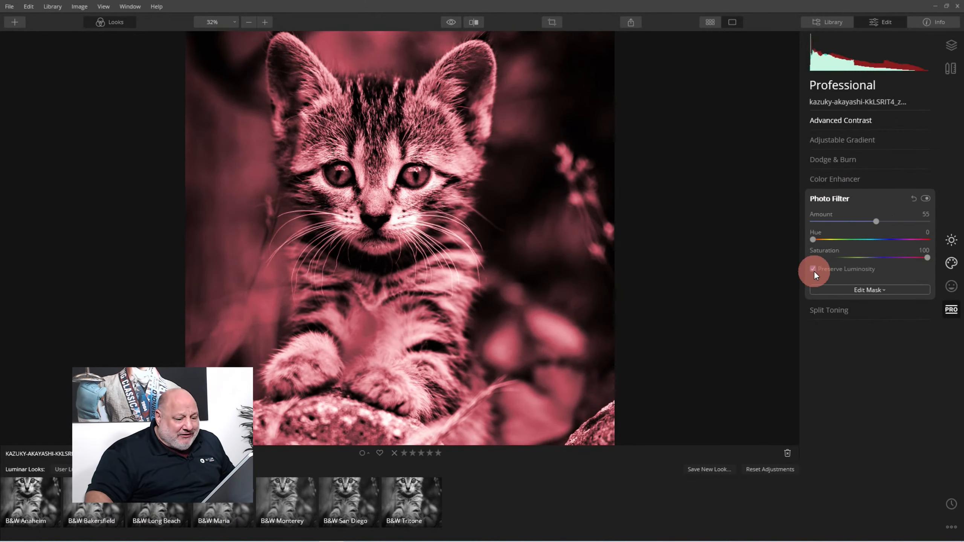
left_click(813, 270)
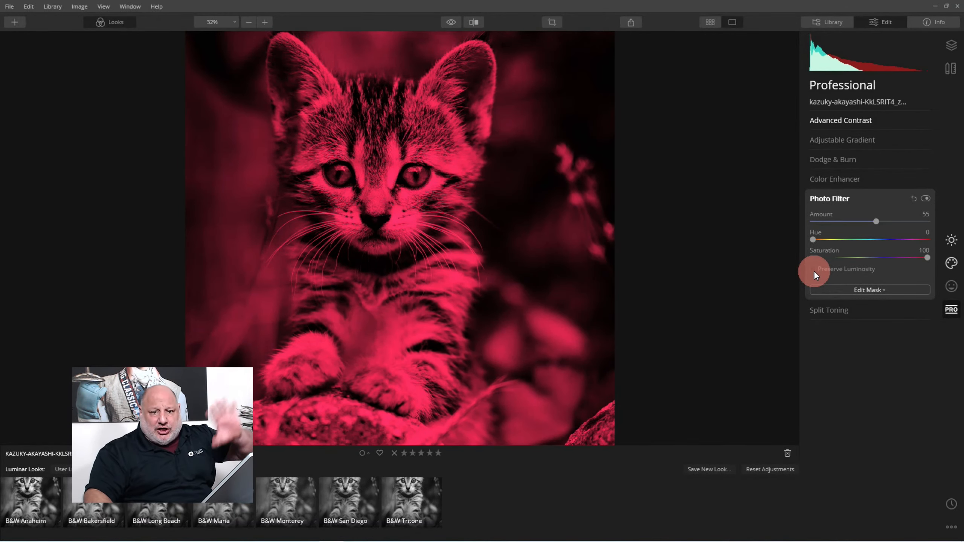
left_click(813, 269)
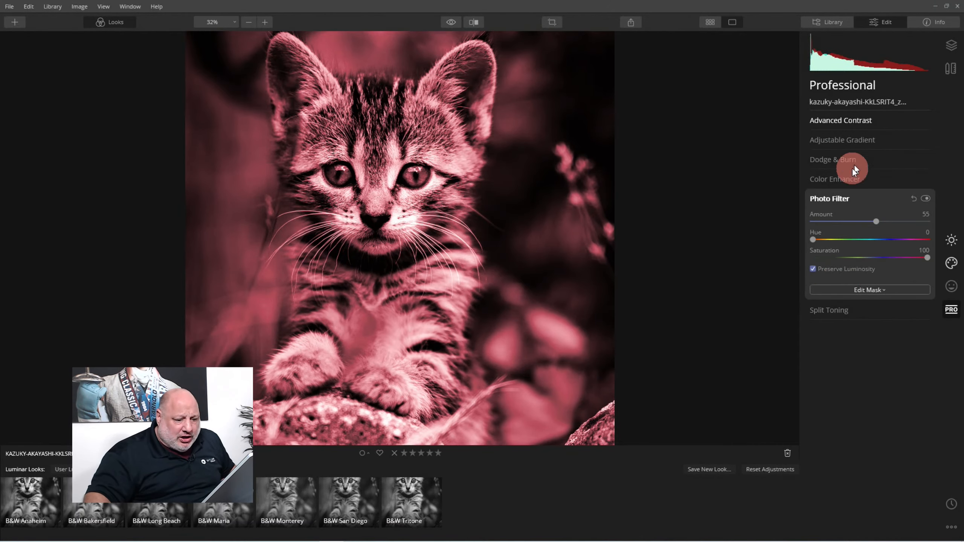
Tone the kitten photo blue by setting the Photo Filter to Amount 45, Hue 240 and Saturation 59.
left_click_drag(812, 241, 842, 235)
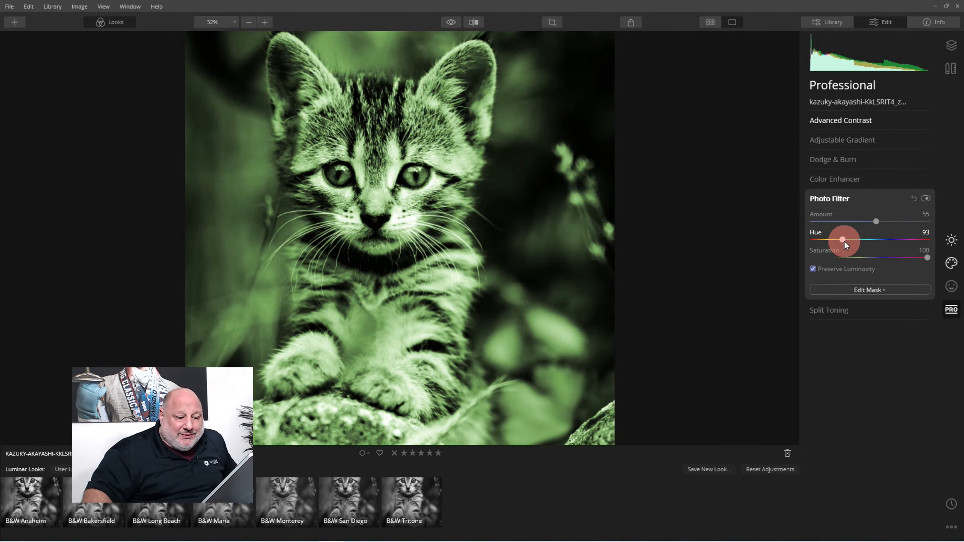
left_click(924, 255)
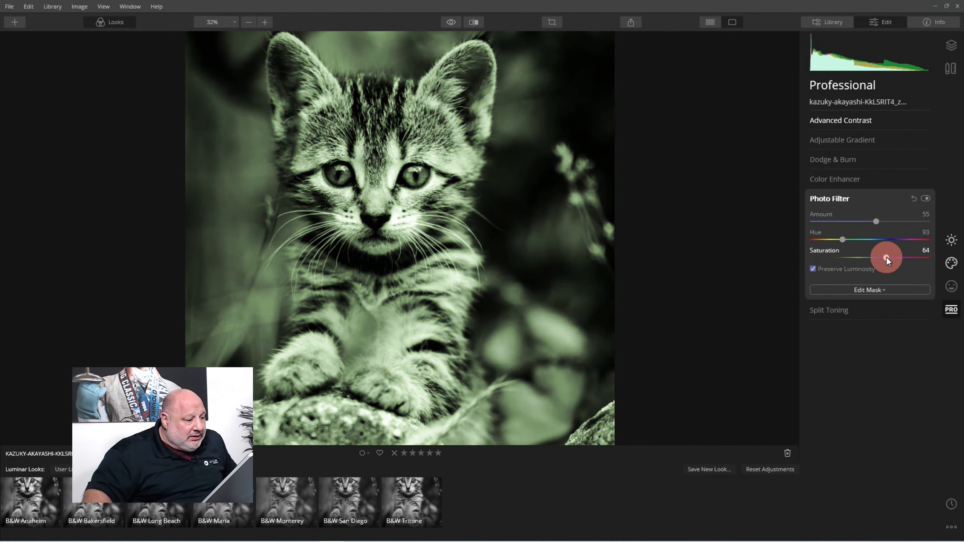
left_click_drag(885, 258, 881, 280)
left_click(845, 240)
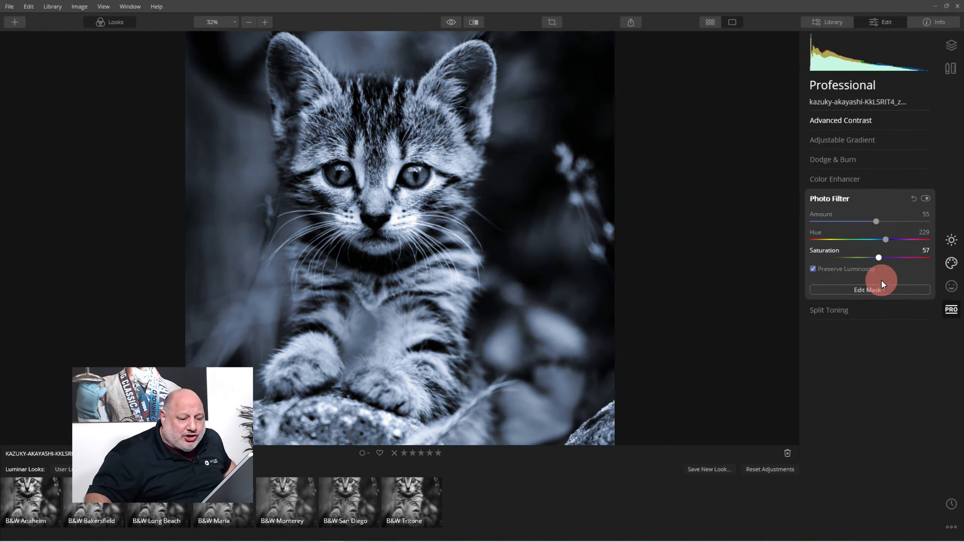
left_click(874, 216)
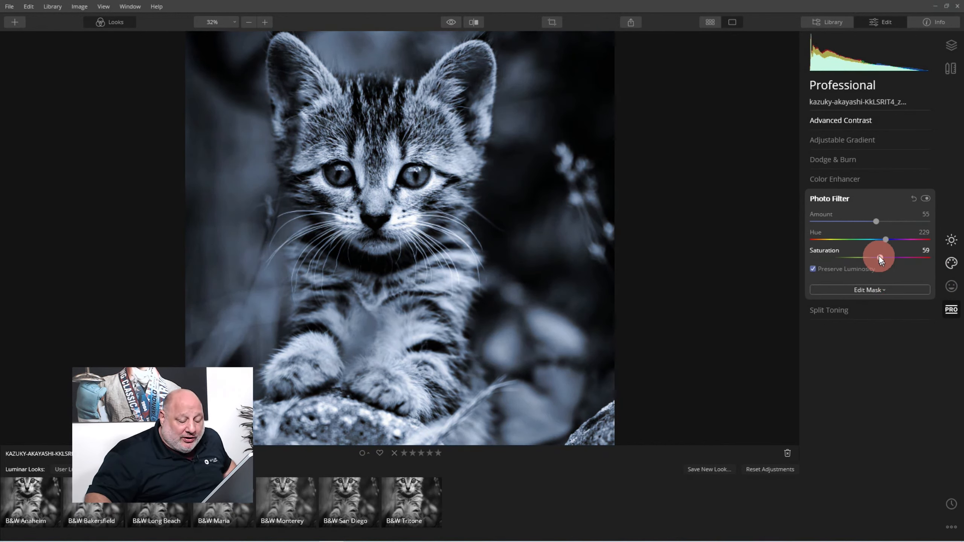
mouse_move(874, 224)
left_mouse_down()
mouse_move(848, 229)
mouse_move(932, 230)
mouse_move(856, 240)
mouse_move(889, 240)
mouse_move(863, 222)
left_mouse_up()
left_click(890, 221)
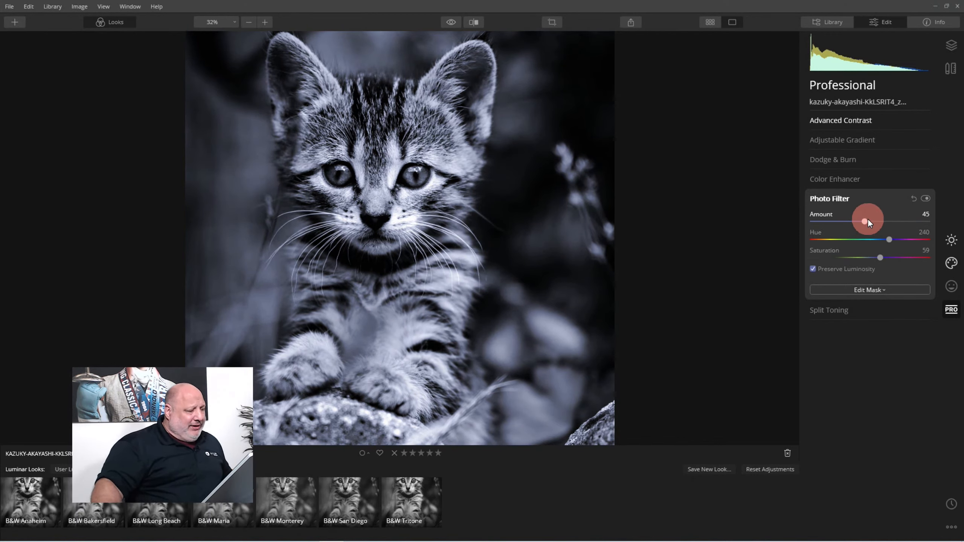
Compare the photo with the Photo Filter off and on, leave the filter enabled and collapse its settings.
left_click(926, 197)
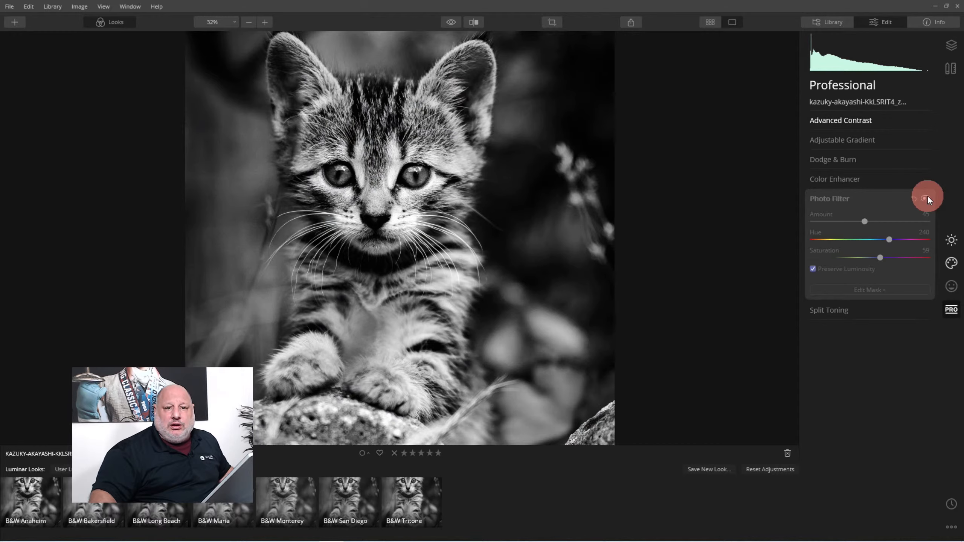
left_click(927, 195)
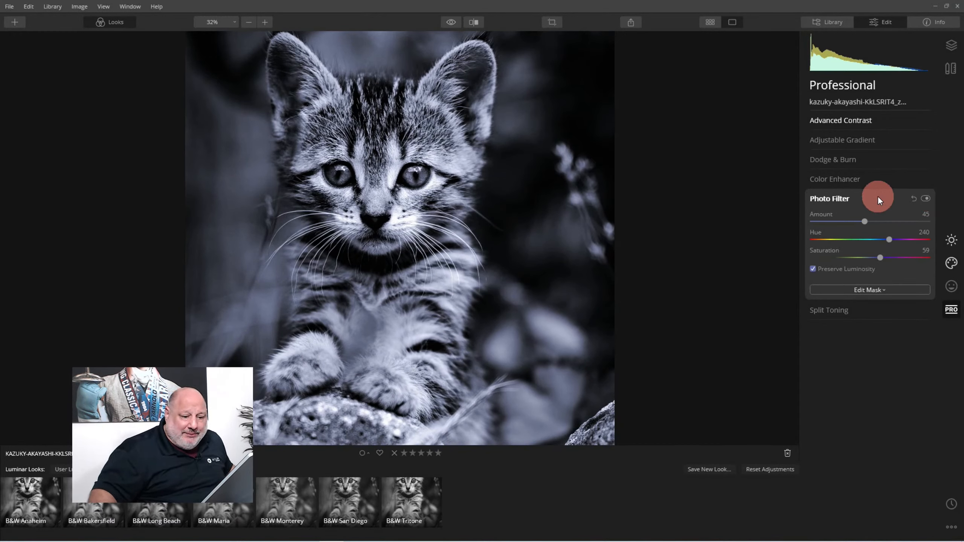
left_click(839, 199)
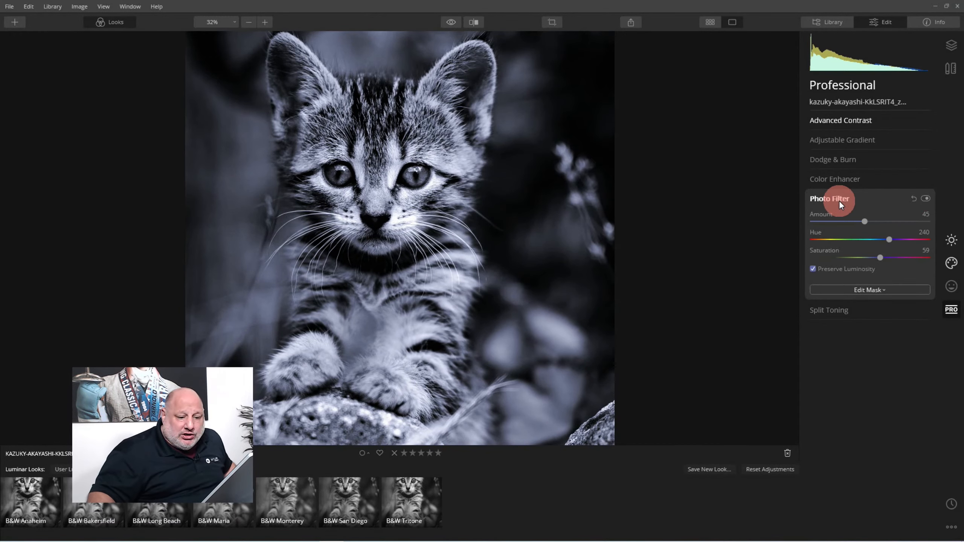
Reopen the Color Styles (LUT) settings and save the current adjustments as a new look named "B&W Tokyo Blue Filter".
left_click(951, 264)
left_click(894, 239)
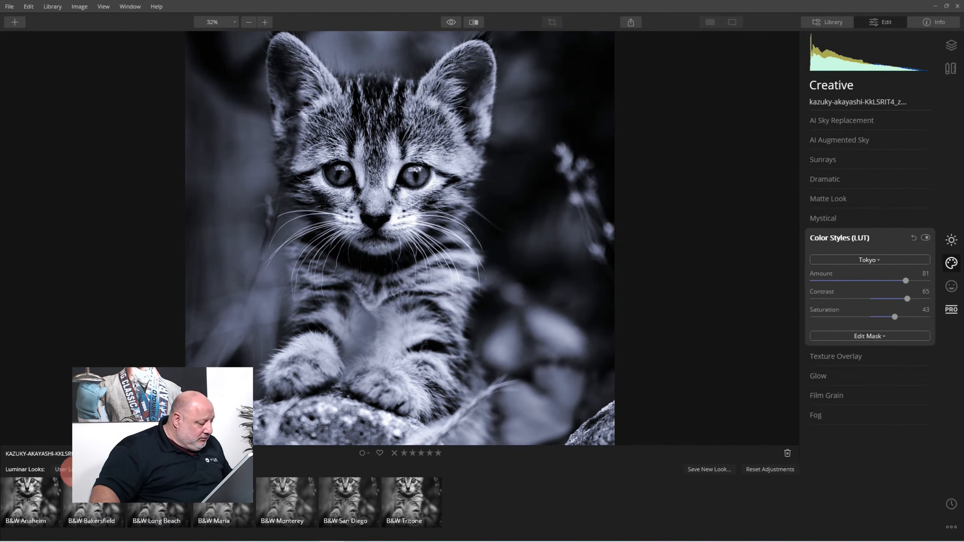
left_click(721, 470)
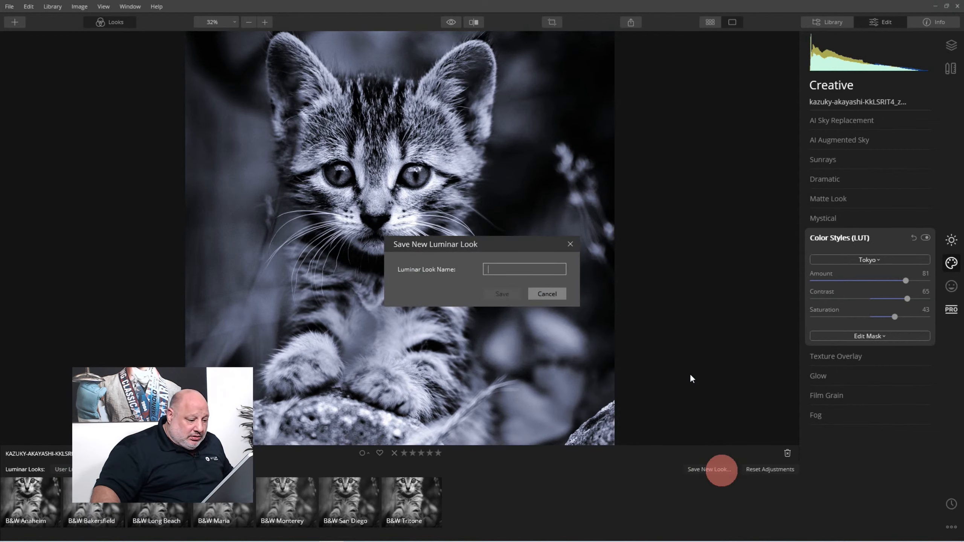
type("B")
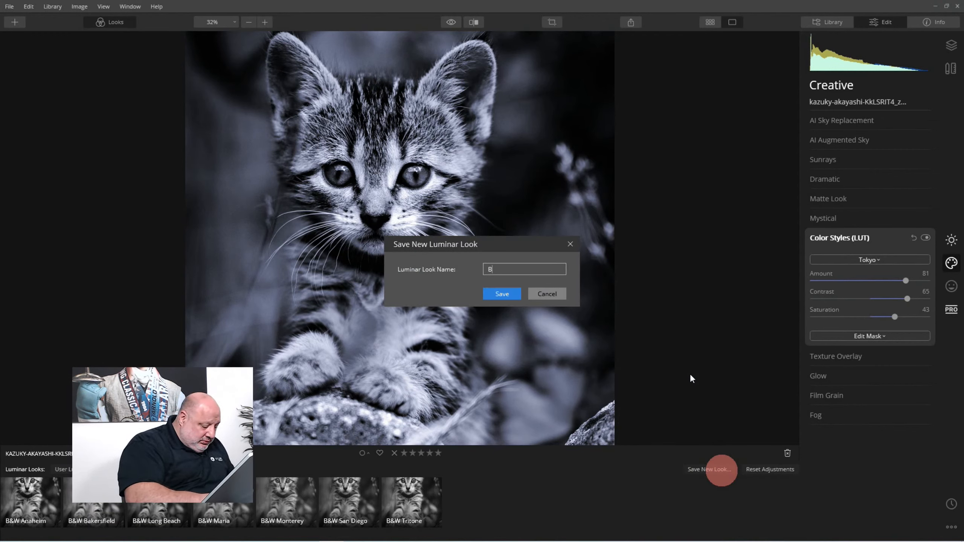
type("&W ")
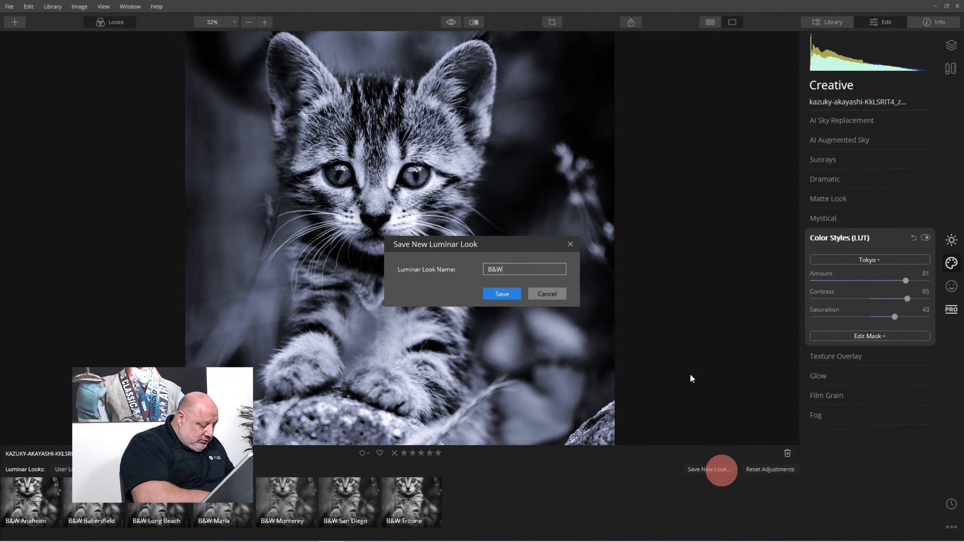
type("T")
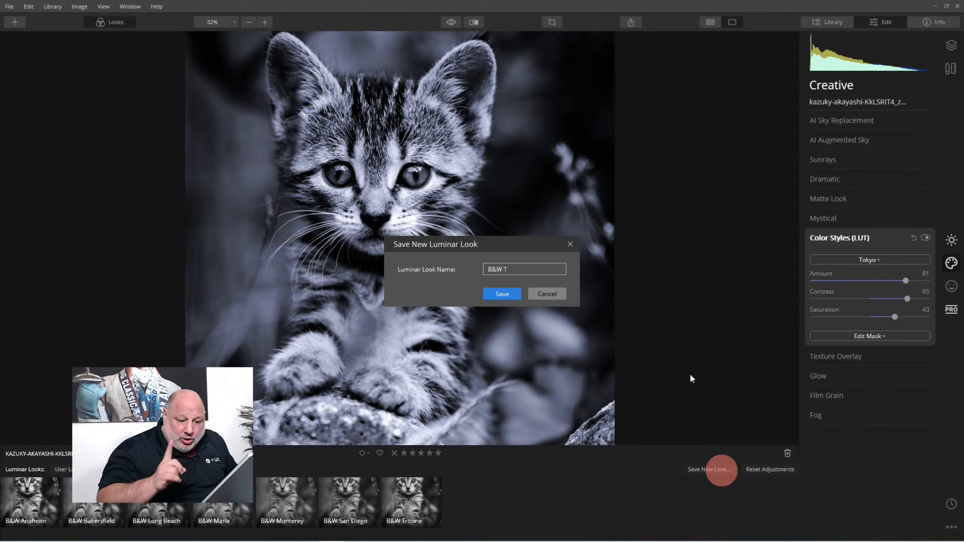
type("ok")
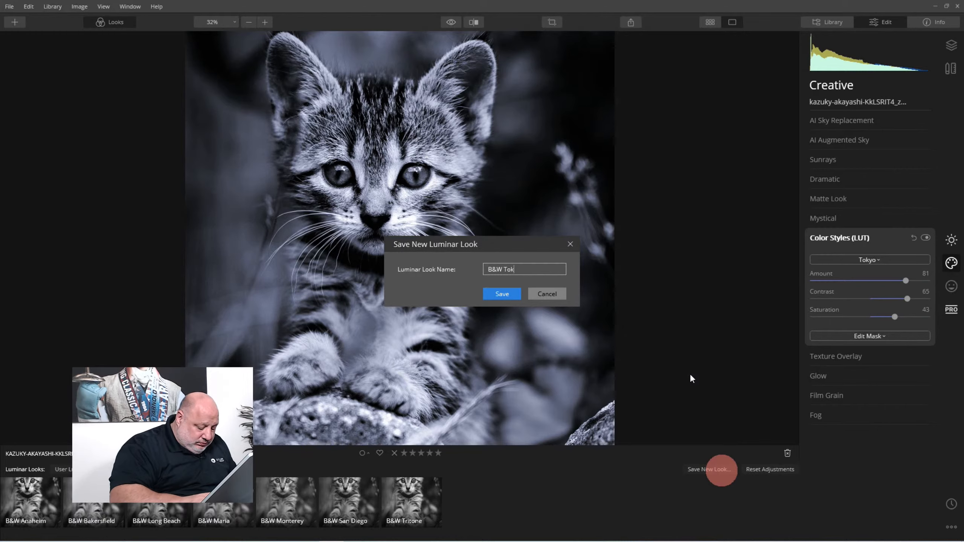
type("py")
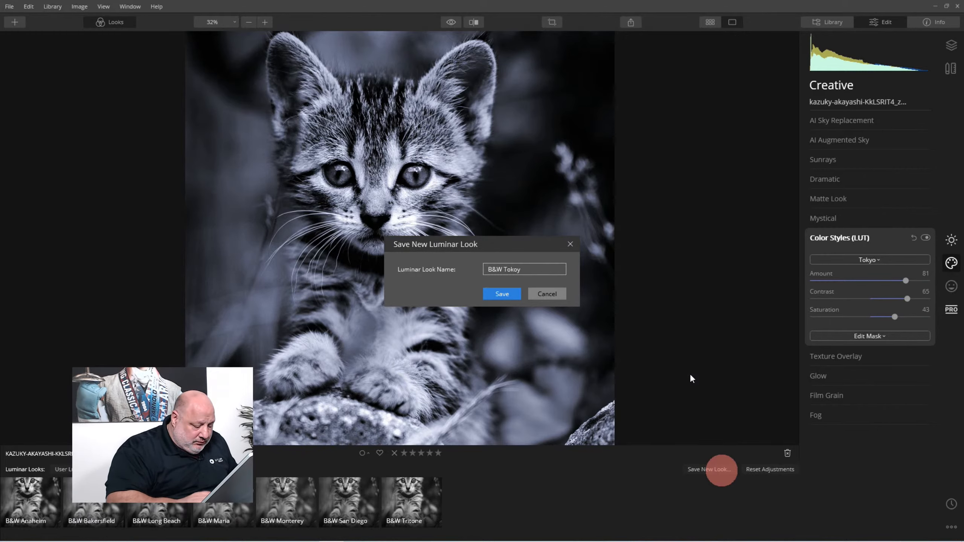
key("BackSpace")
key("BackSpace")
type("yo")
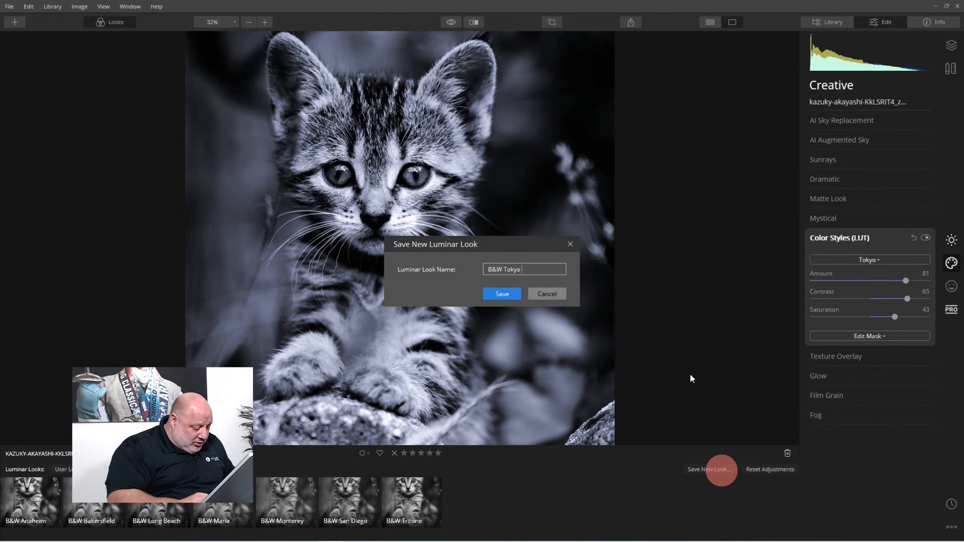
type("Blue")
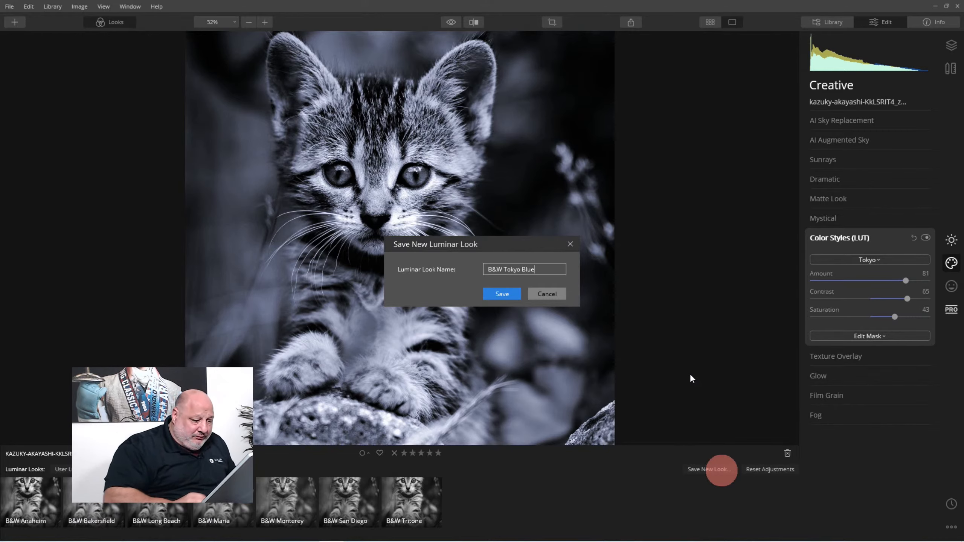
type(" Filter")
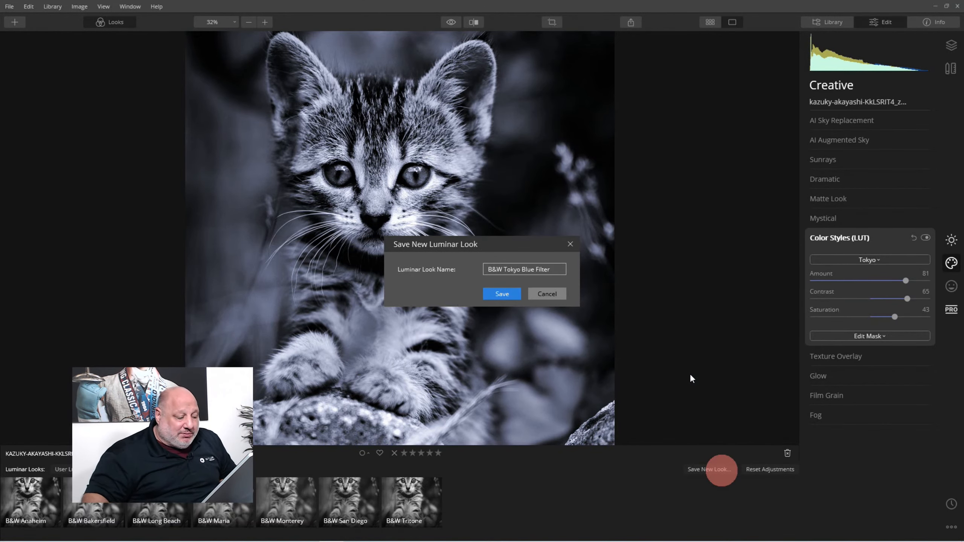
left_click(508, 289)
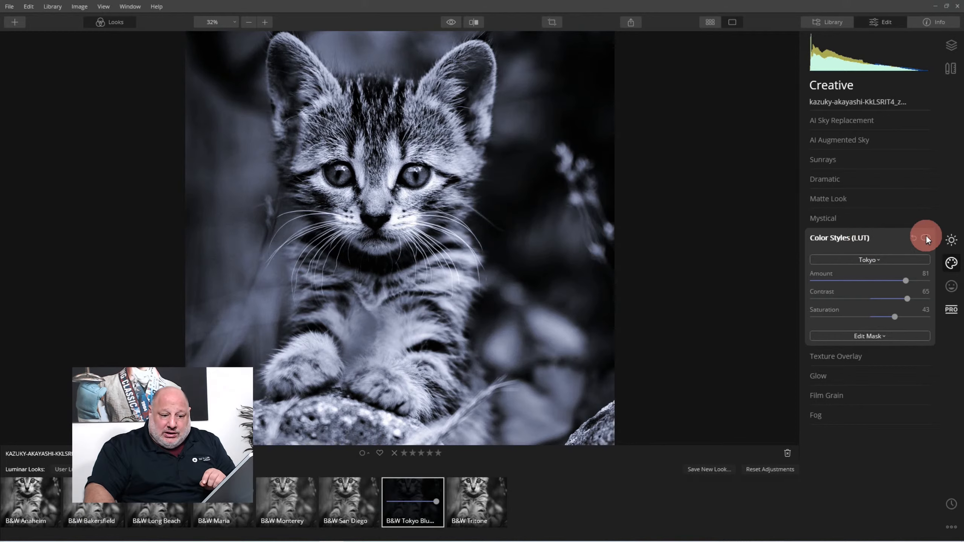
Reset the Color Styles (LUT) adjustment and review the B&W Conversion settings in Essentials.
left_click(914, 237)
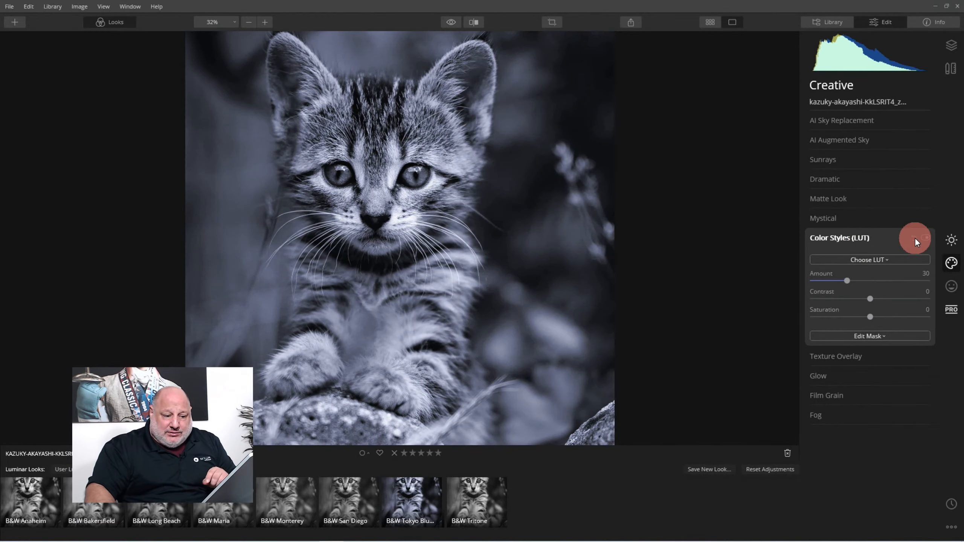
left_click(838, 240)
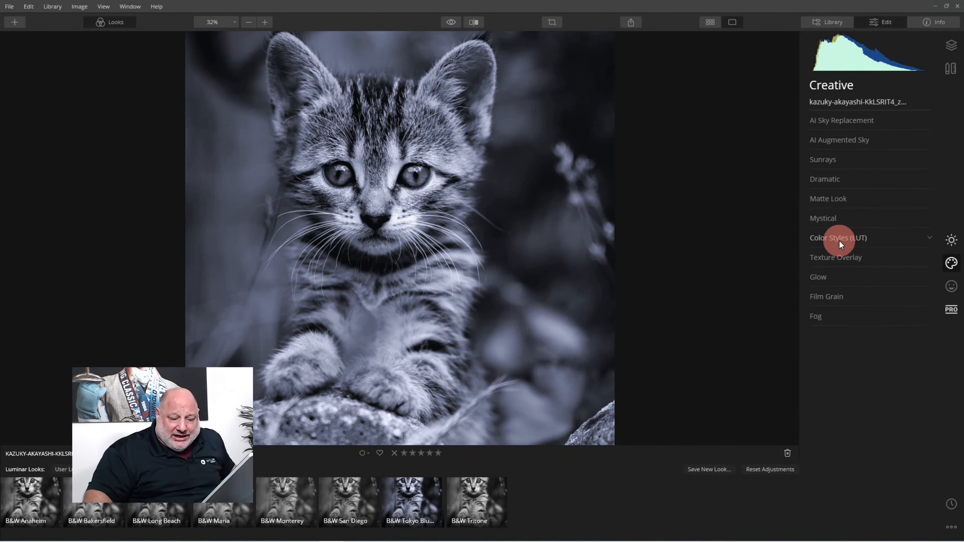
left_click(951, 239)
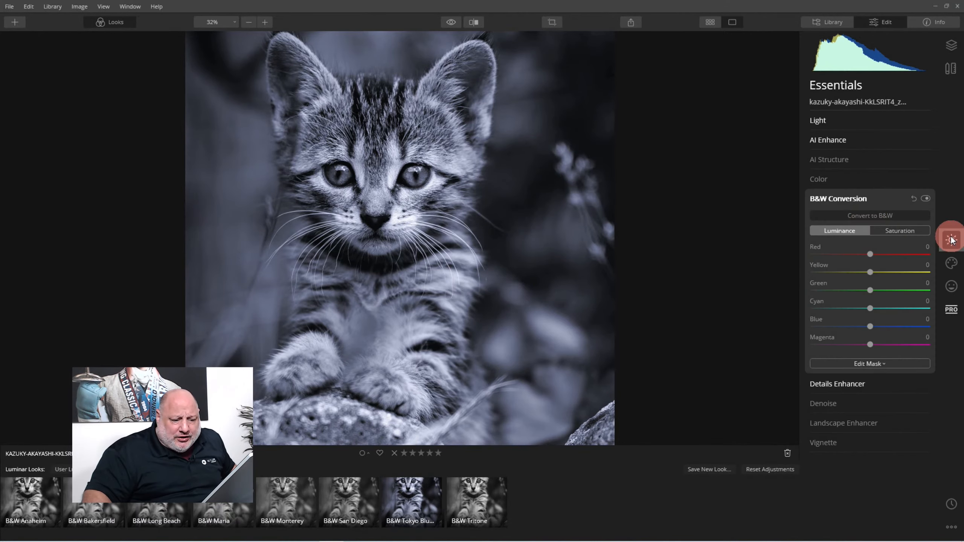
left_click(951, 263)
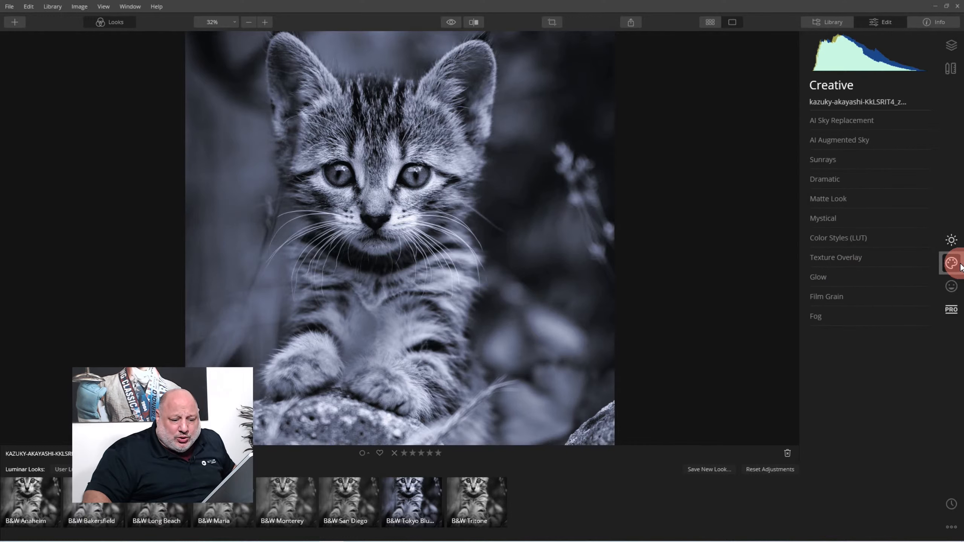
Apply the Chicago LUT from the Cross Processing group in Color Styles with an Amount of 59.
left_click(856, 241)
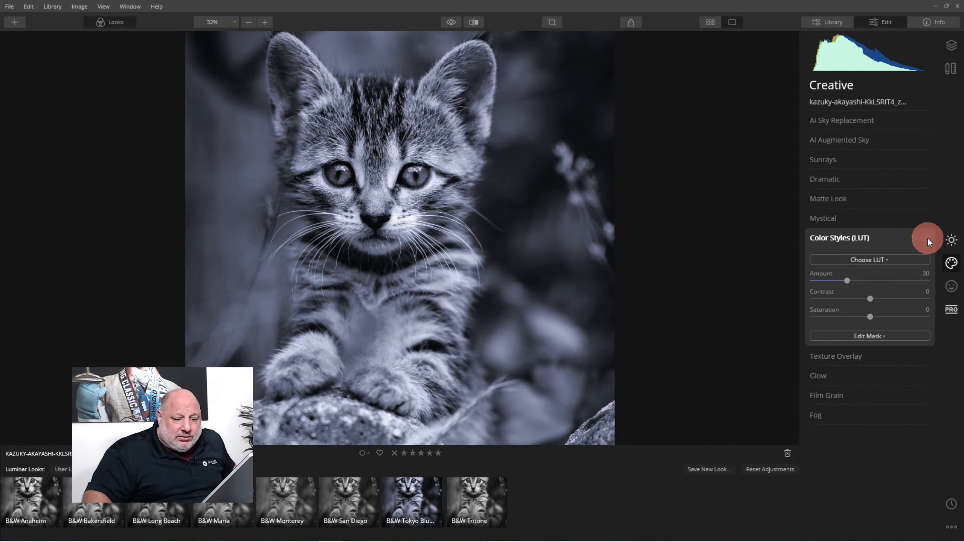
left_click(879, 259)
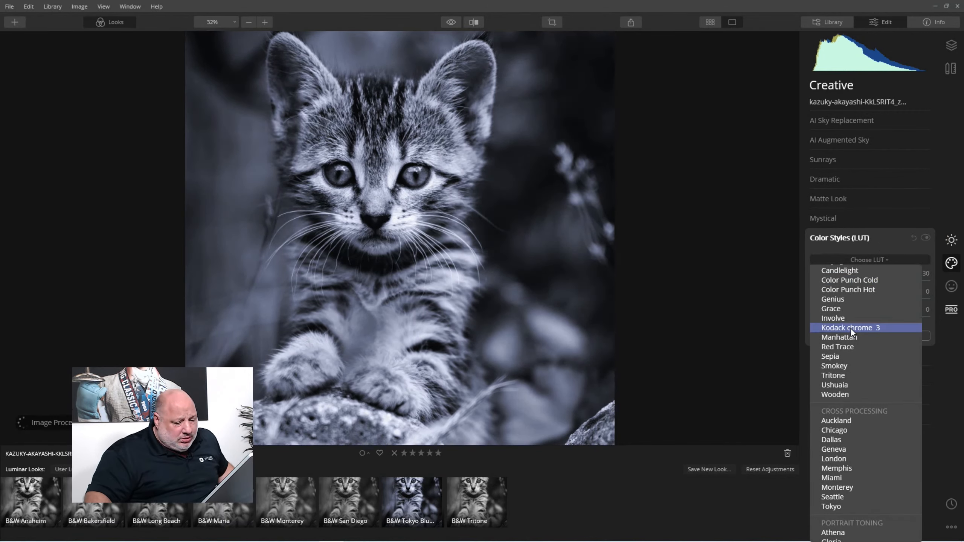
scroll(848, 437, "down", 2)
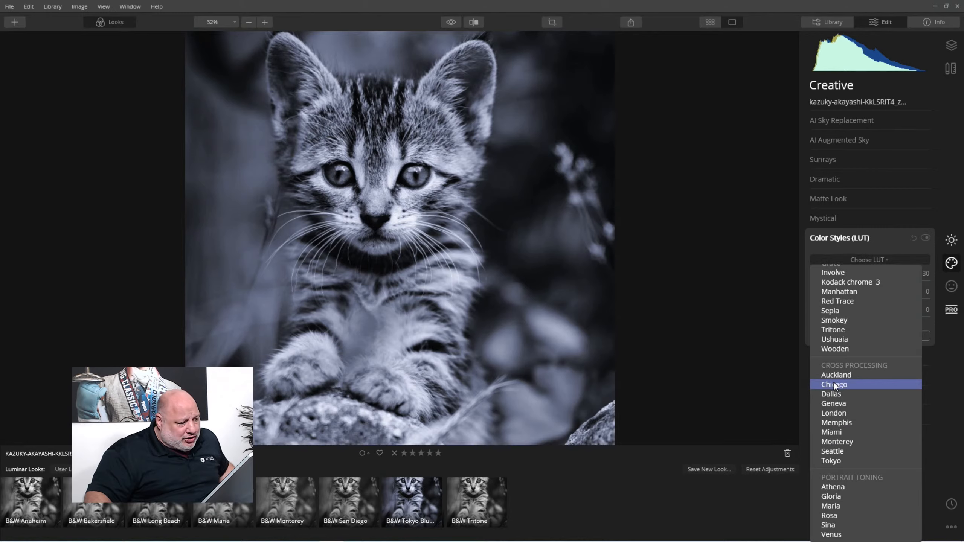
left_click(833, 383)
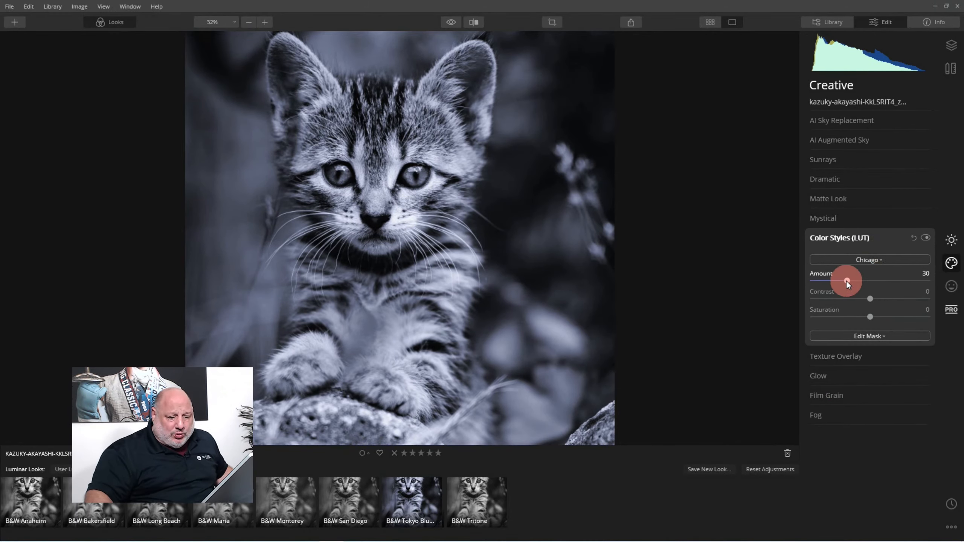
left_click_drag(846, 281, 883, 281)
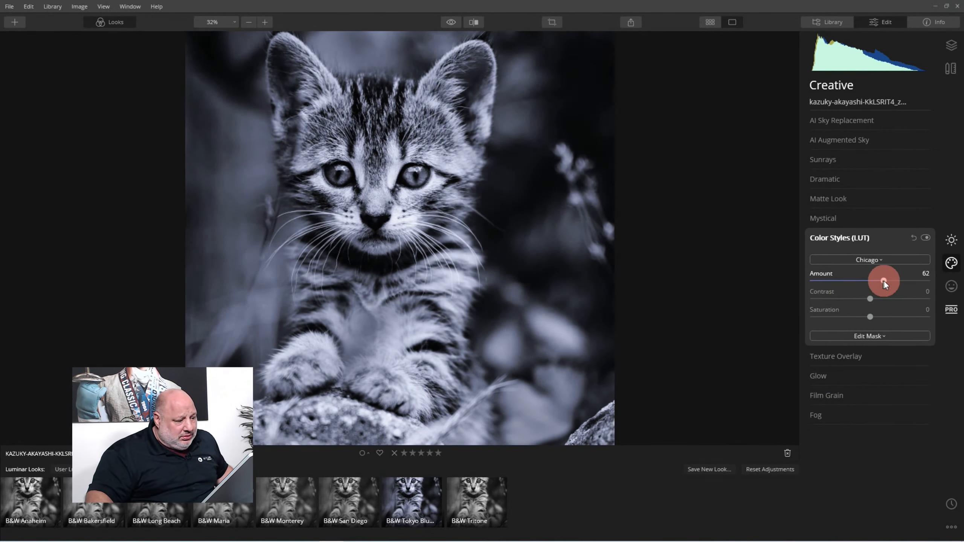
Switch off the Professional Photo Filter to remove the blue tone and collapse its settings.
left_click(950, 309)
left_click(838, 221)
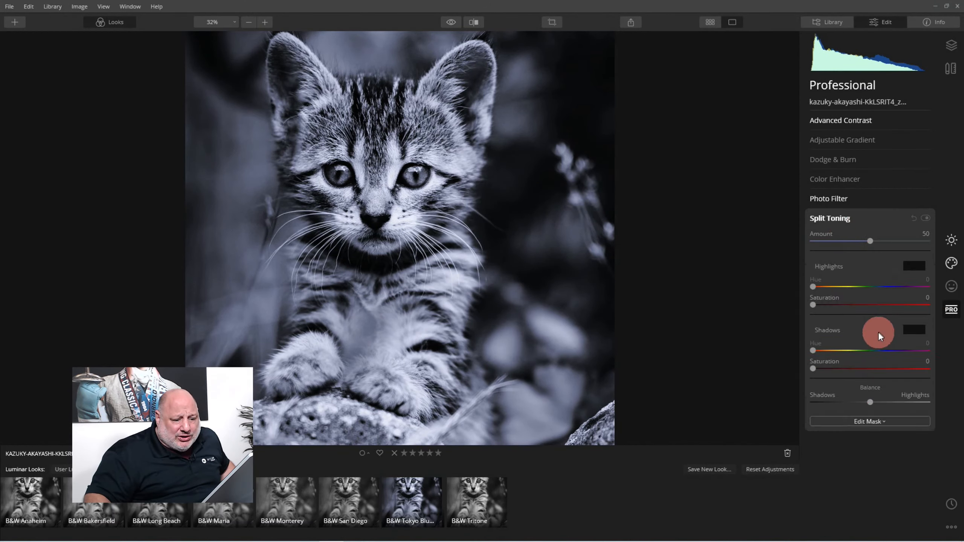
left_click(835, 201)
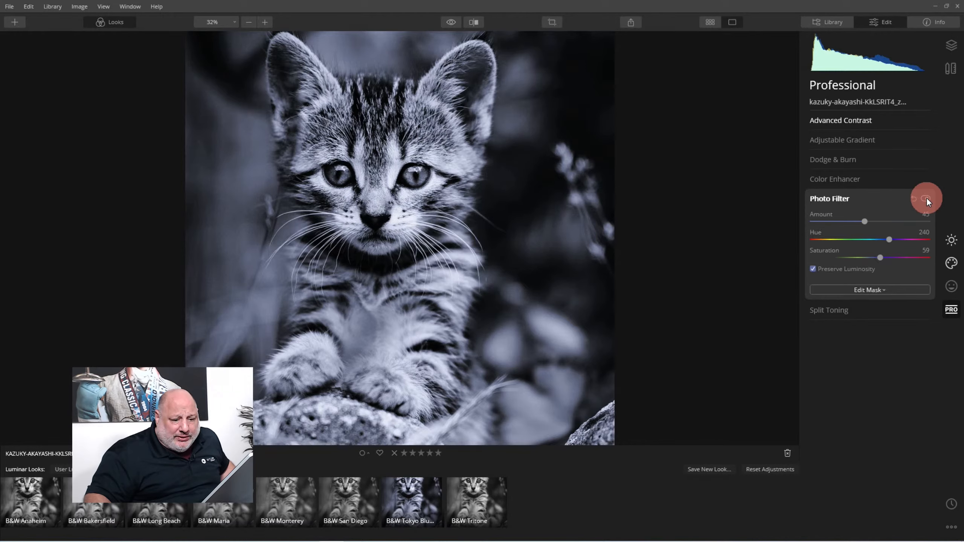
left_click(926, 198)
left_click(847, 201)
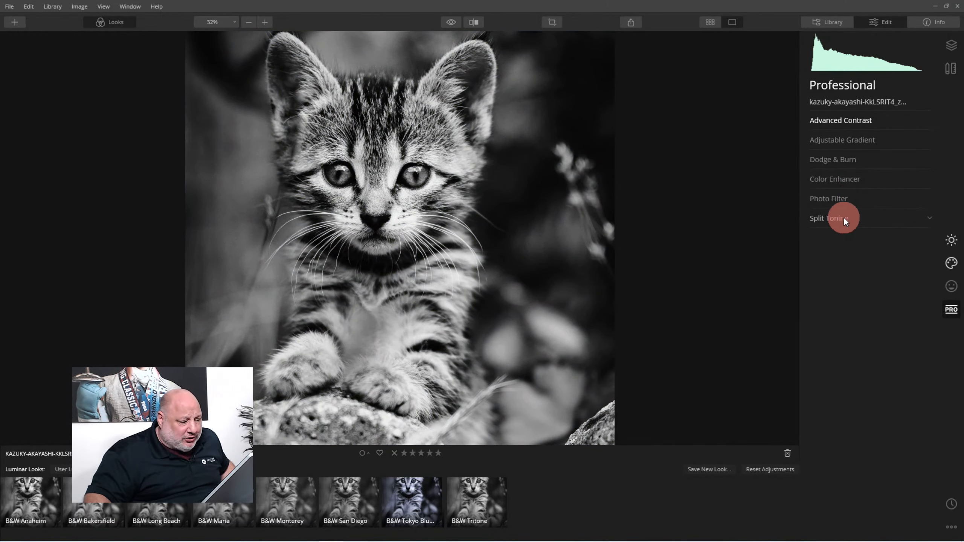
Open the Split Toning settings and compare the edited photo with the original.
left_click(842, 218)
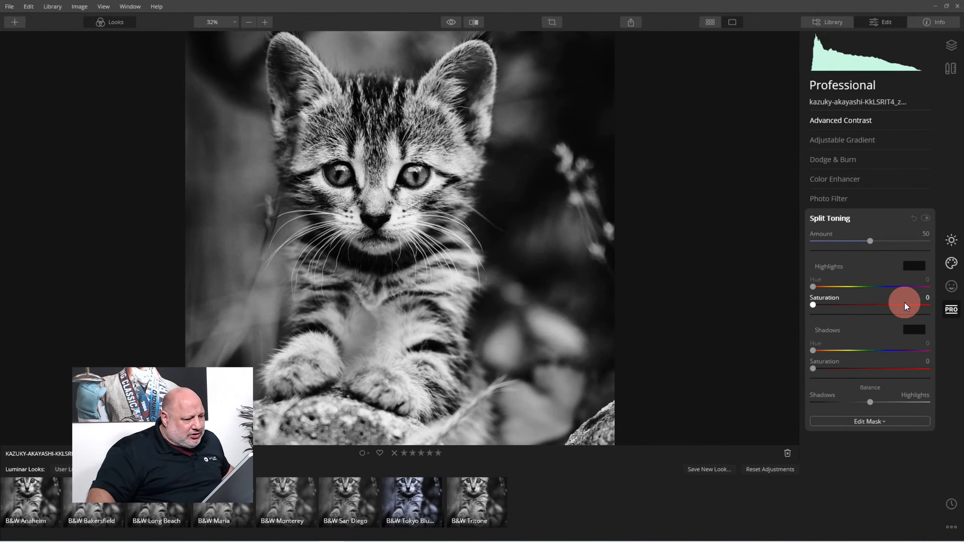
left_click(449, 21)
left_click(448, 22)
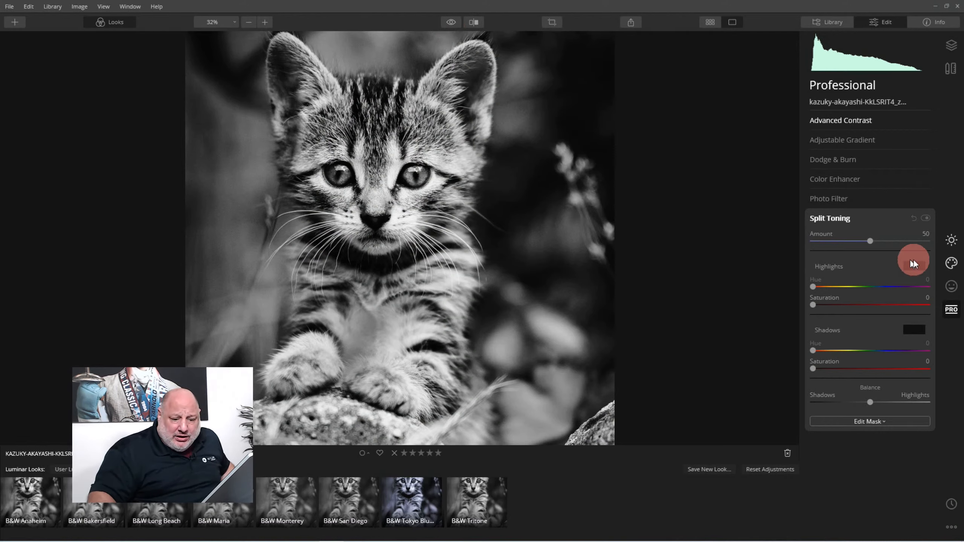
Compare the photo with the Chicago LUT in Color Styles off and on, leaving it enabled.
left_click(948, 262)
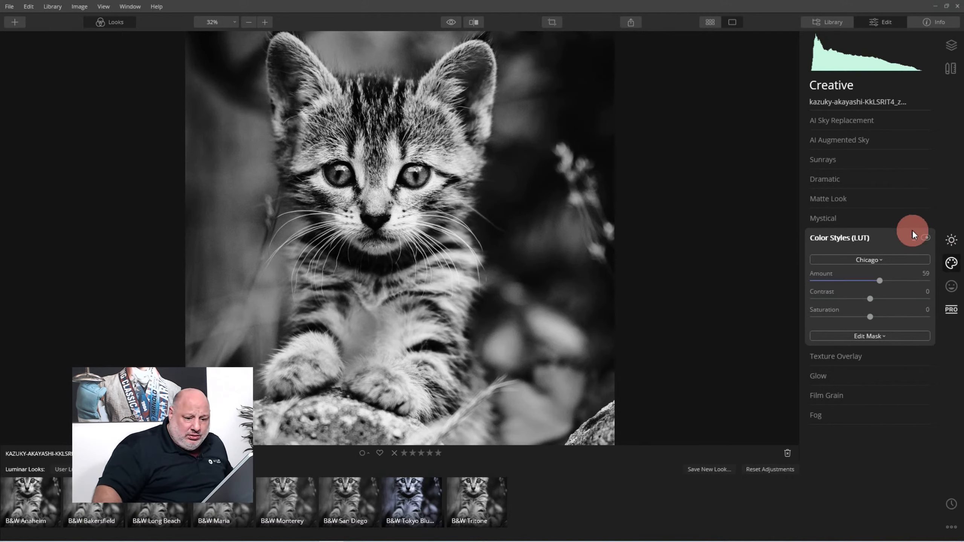
left_click(926, 238)
left_click(926, 238)
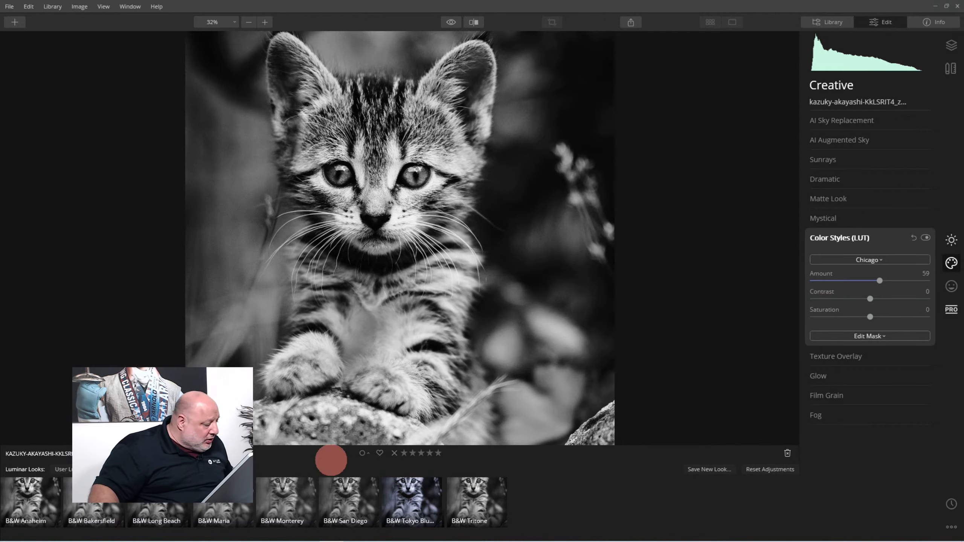
Save the current adjustments as a new Luminar Look named "B&W Chicago".
left_click(697, 470)
type("B")
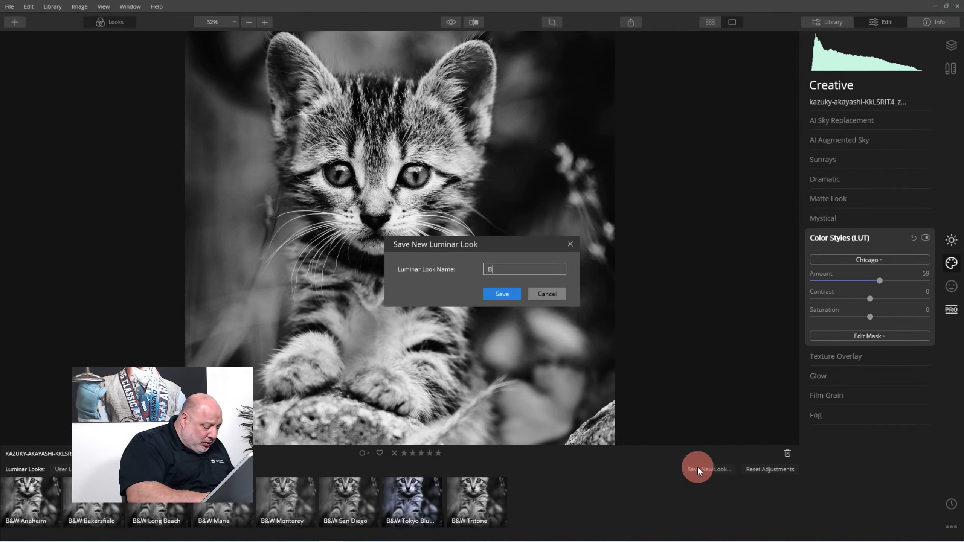
type("&W Cho")
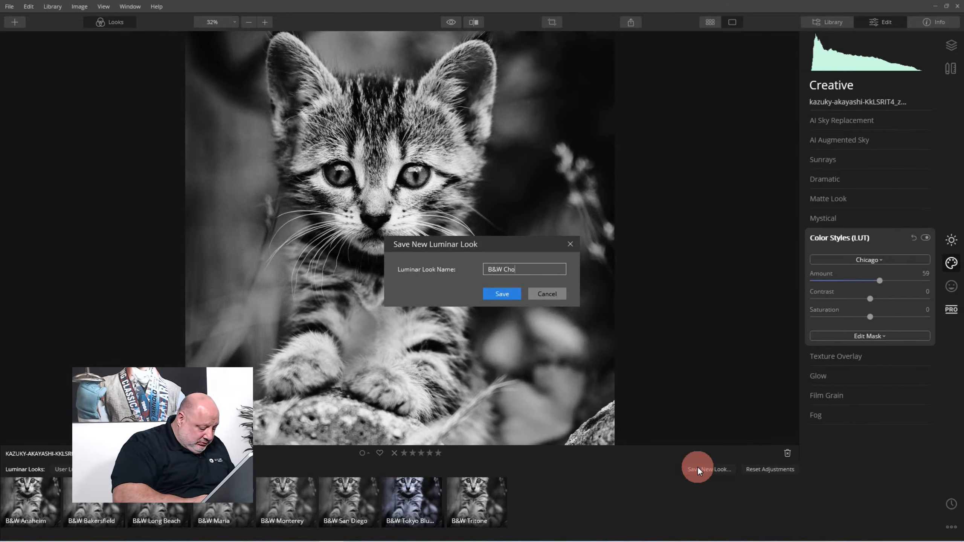
key("BackSpace")
type("igo")
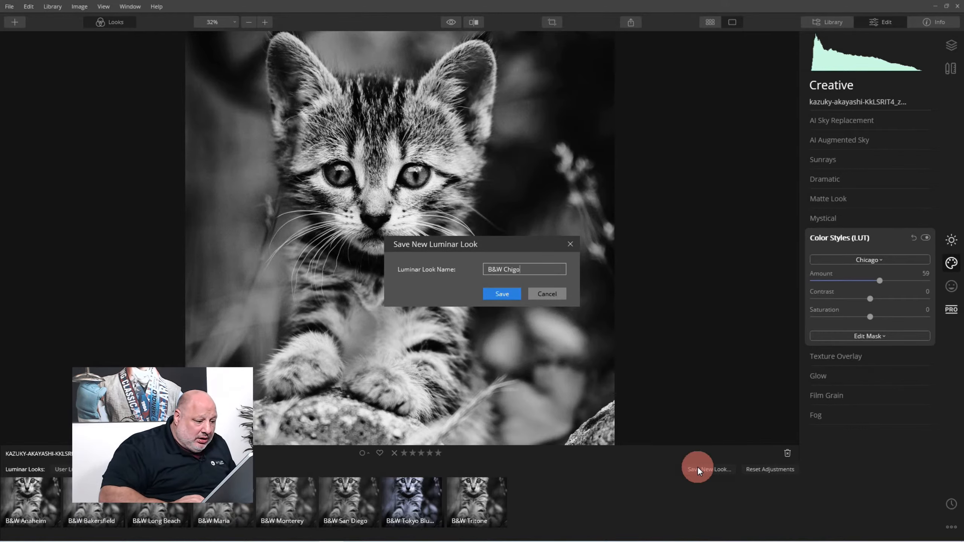
key("BackSpace")
key("BackSpace")
key("BackSpace")
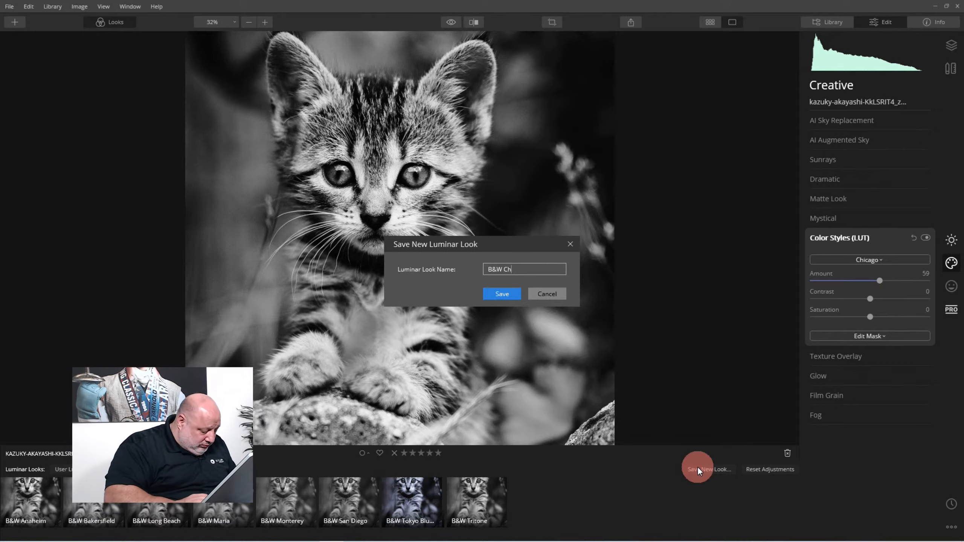
type("icgo")
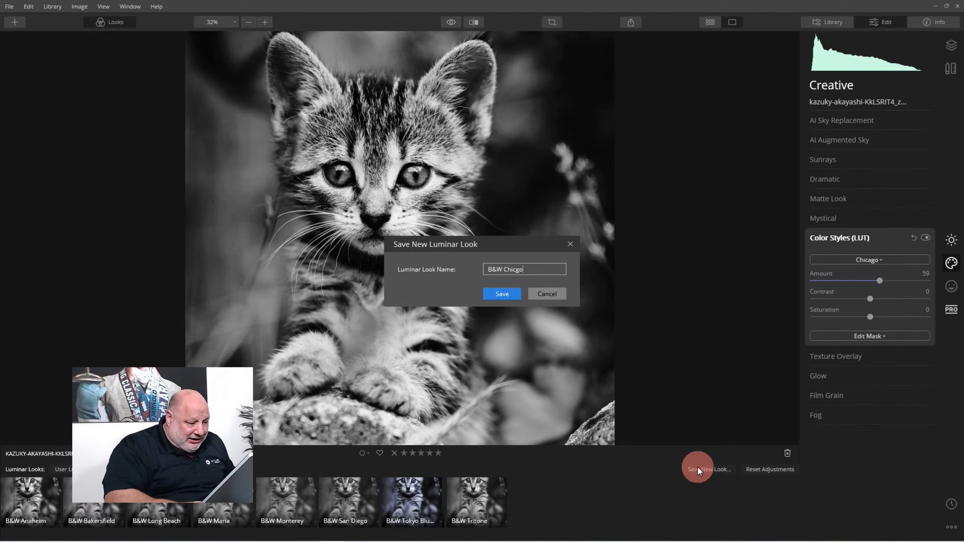
key("BackSpace")
key("BackSpace")
type("ago")
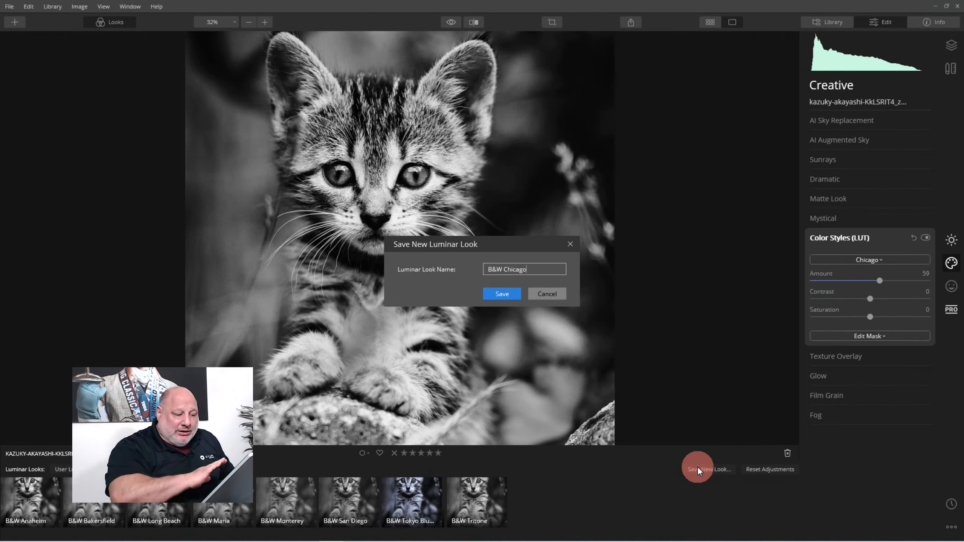
left_click(524, 269)
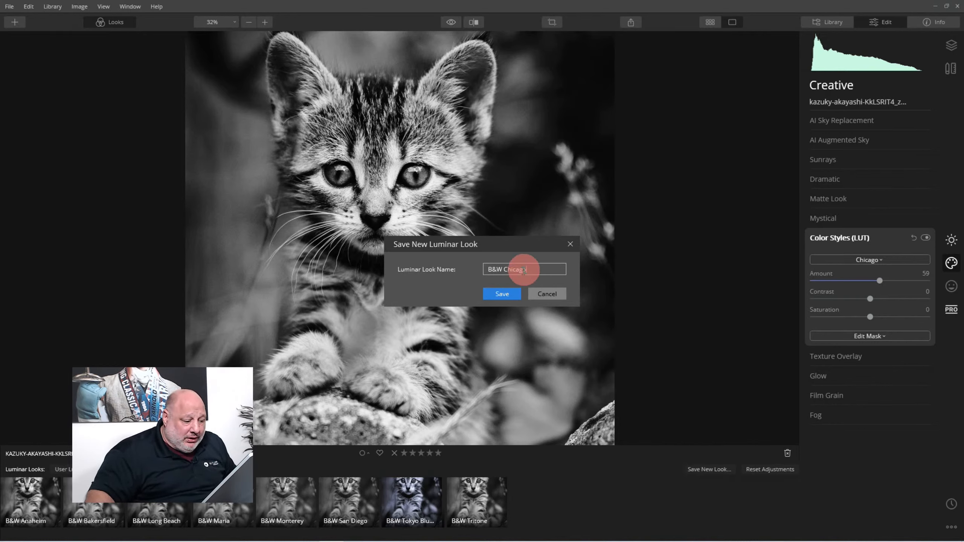
left_click_drag(531, 269, 482, 270)
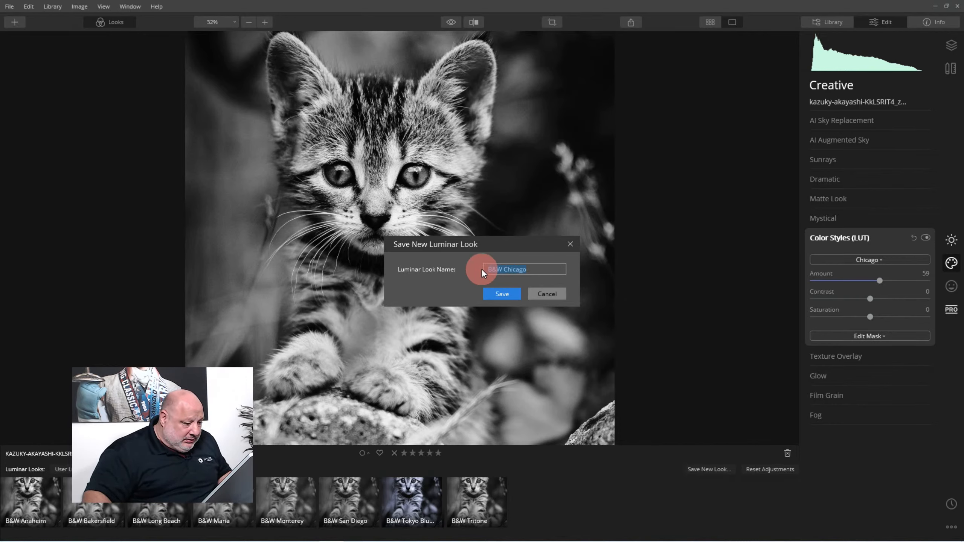
left_click(501, 294)
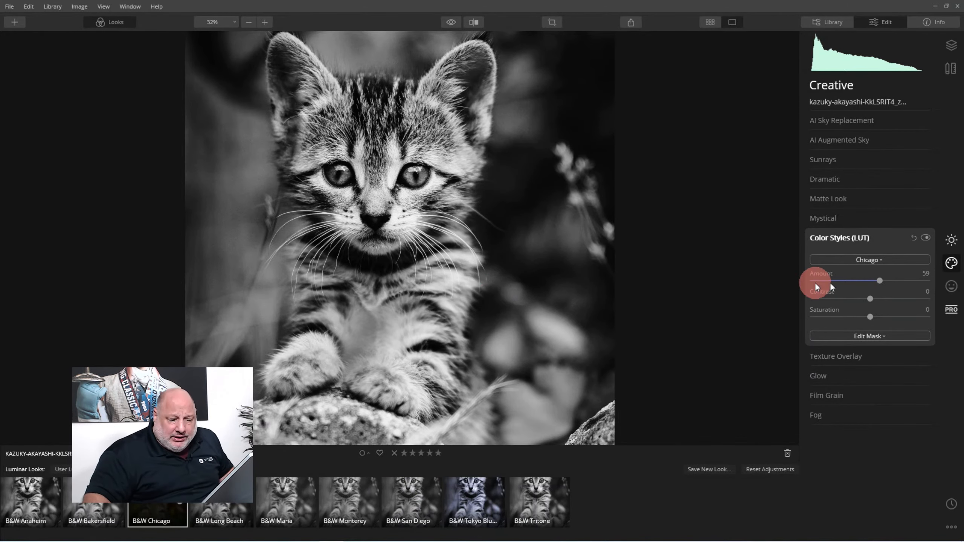
Set the Split Toning Amount to 62 and tint the highlights with Hue 104 and Saturation 54.
left_click(949, 312)
left_click_drag(837, 240, 875, 248)
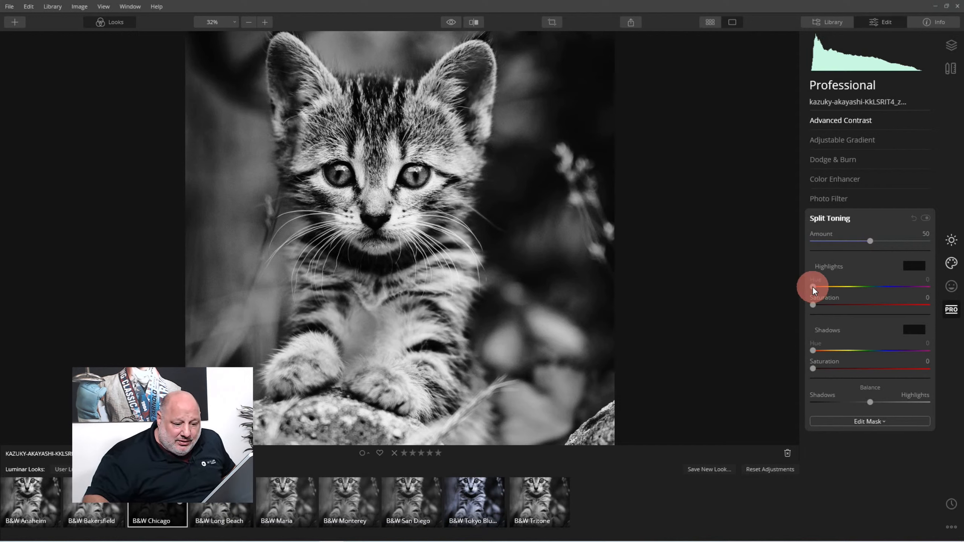
left_click(872, 243)
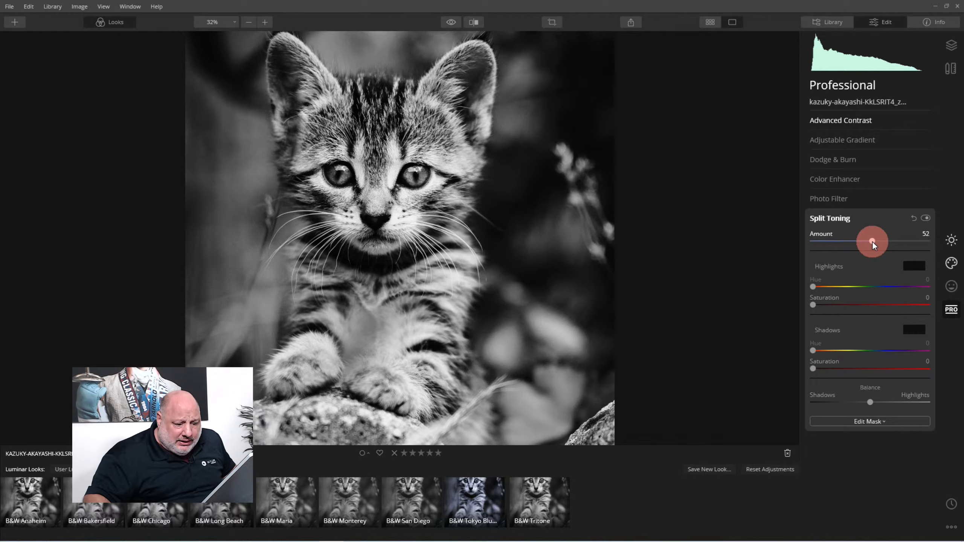
left_click_drag(871, 241, 890, 240)
left_click(817, 306)
left_click_drag(817, 305, 874, 307)
left_click_drag(813, 287, 846, 285)
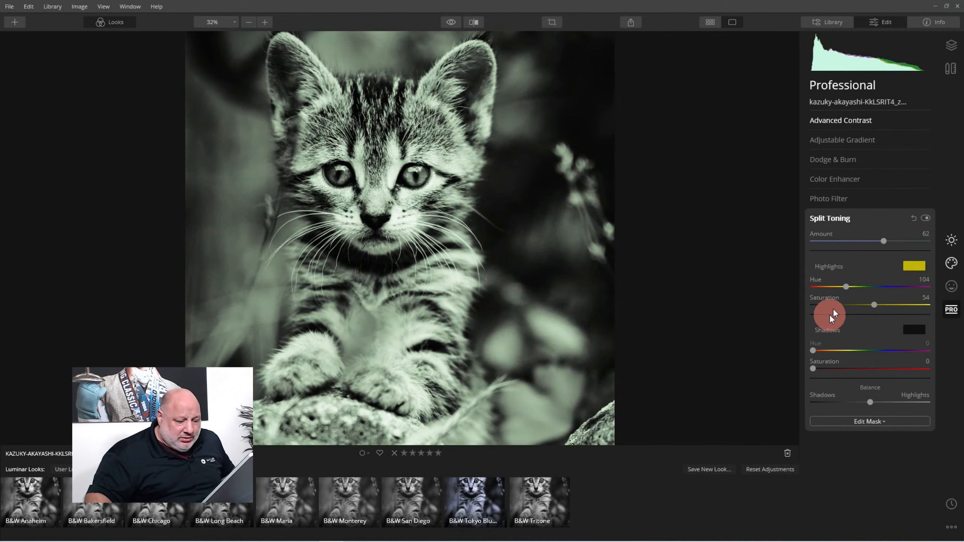
Tint the Split Toning shadows with Hue 226 and Saturation 61, and set the highlights to Hue 96 and Saturation 33.
left_click_drag(810, 369, 880, 380)
left_click_drag(812, 351, 884, 359)
left_click_drag(848, 283, 849, 315)
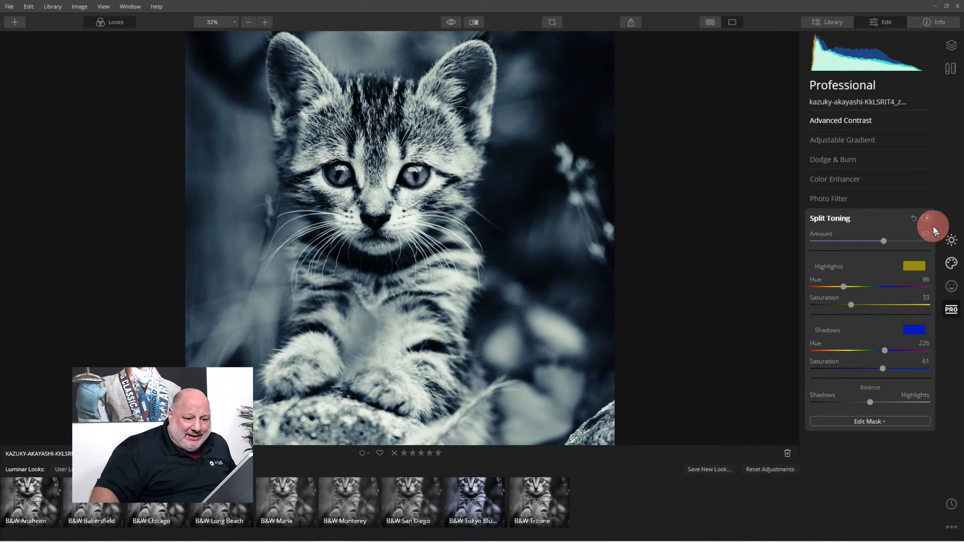
Compare the photo with Split Toning off and on, leaving it enabled, and collapse its settings.
left_click(924, 217)
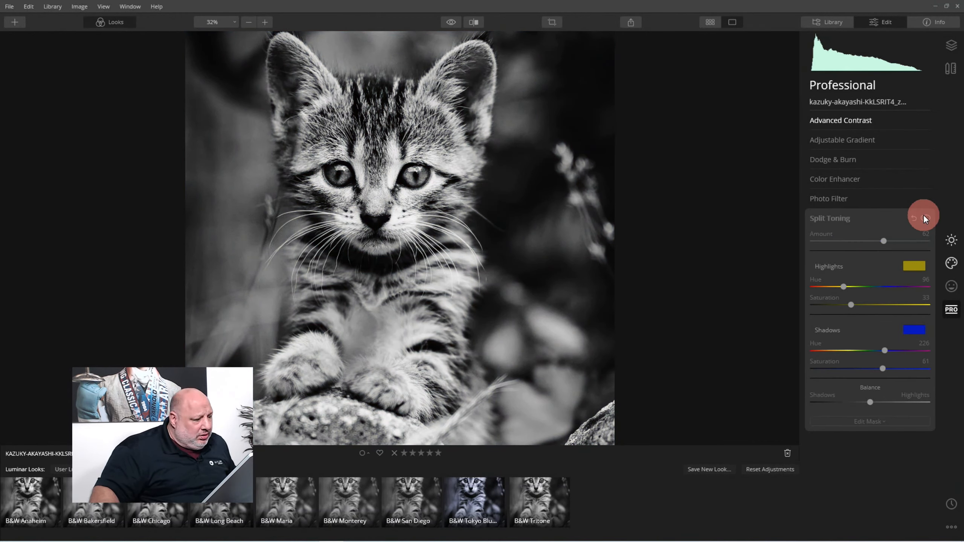
left_click(924, 218)
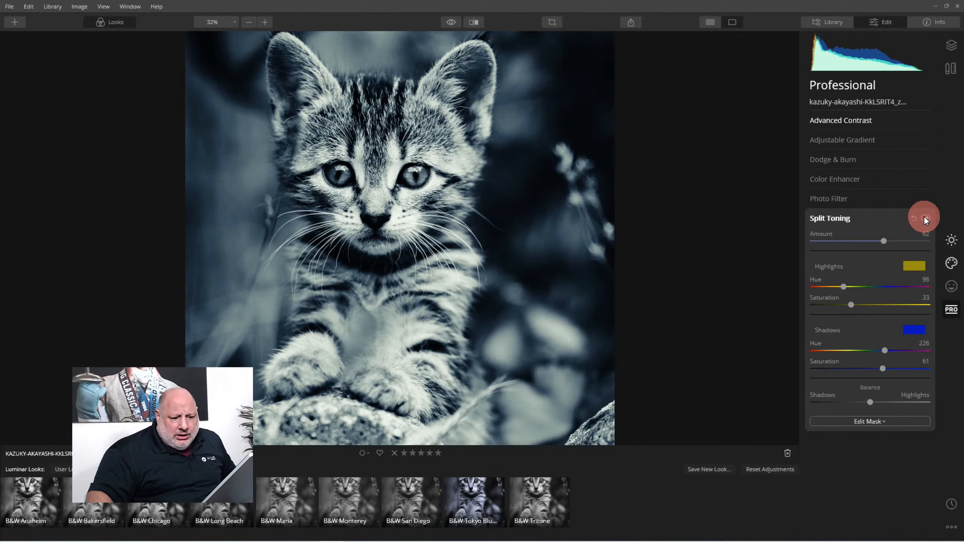
left_click(844, 218)
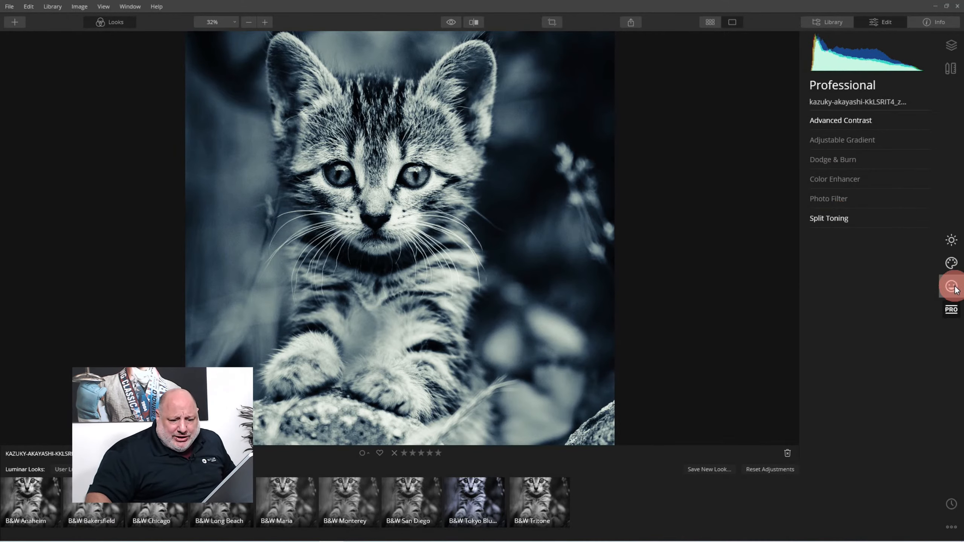
Add Film Grain with an Amount of 17, compare with the original photo, and collapse the filter's settings.
left_click(951, 243)
left_click(840, 199)
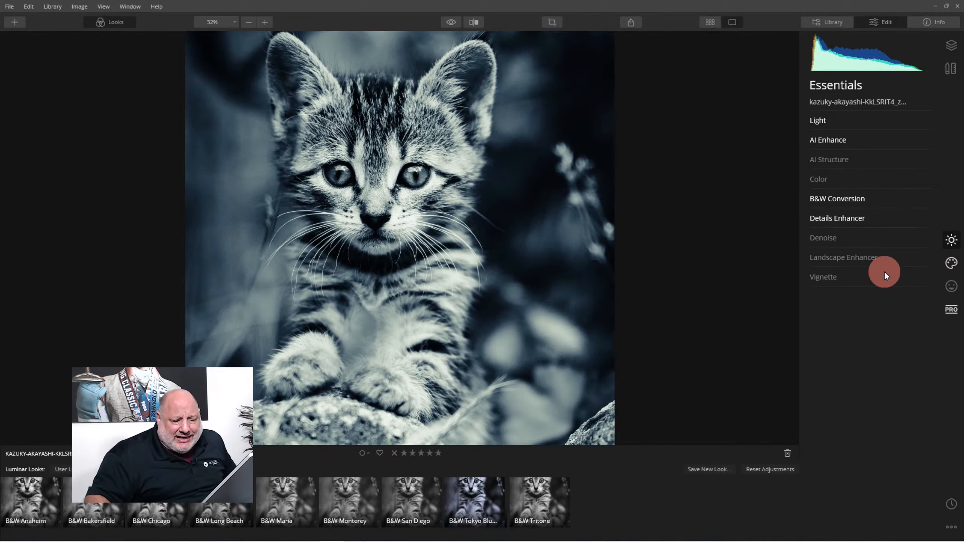
left_click(948, 266)
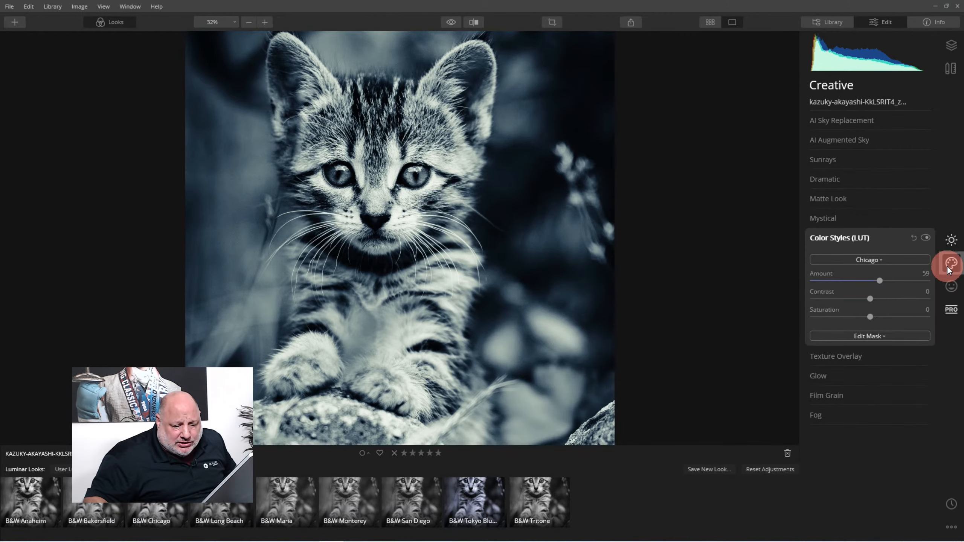
left_click(844, 391)
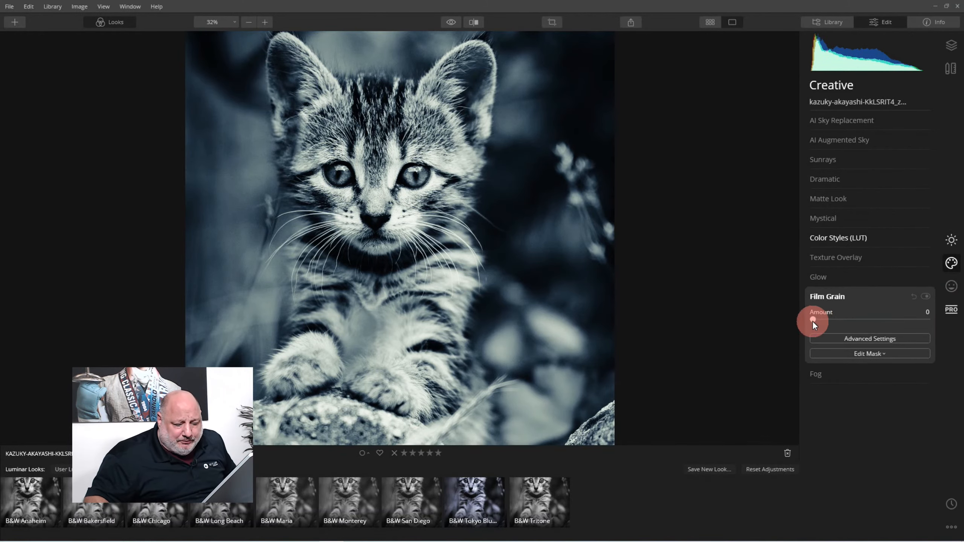
left_click_drag(813, 322, 835, 322)
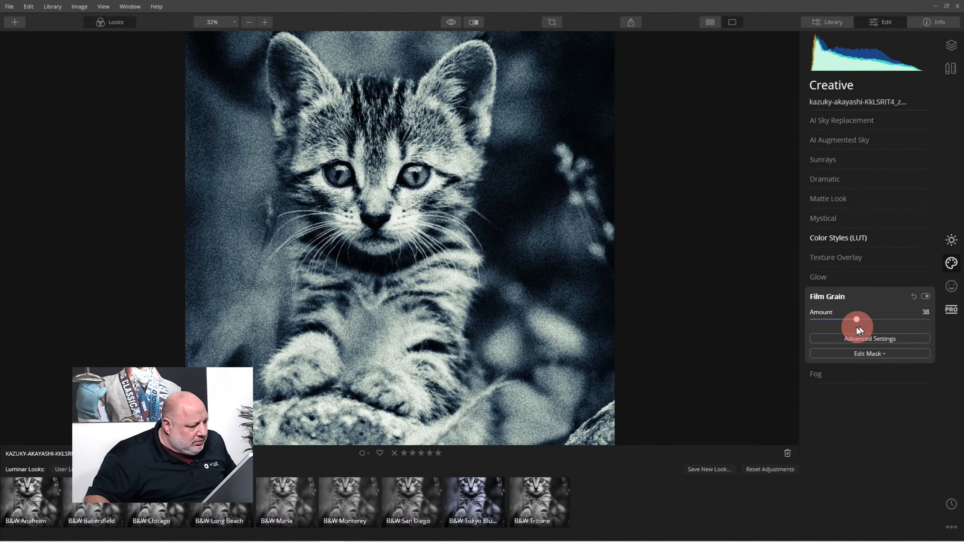
left_click_drag(839, 326, 832, 329)
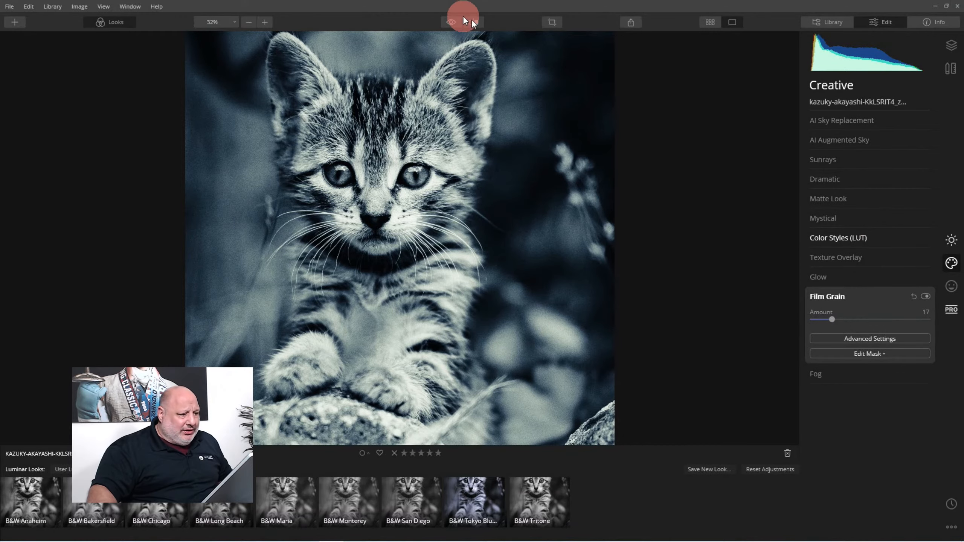
left_click(451, 23)
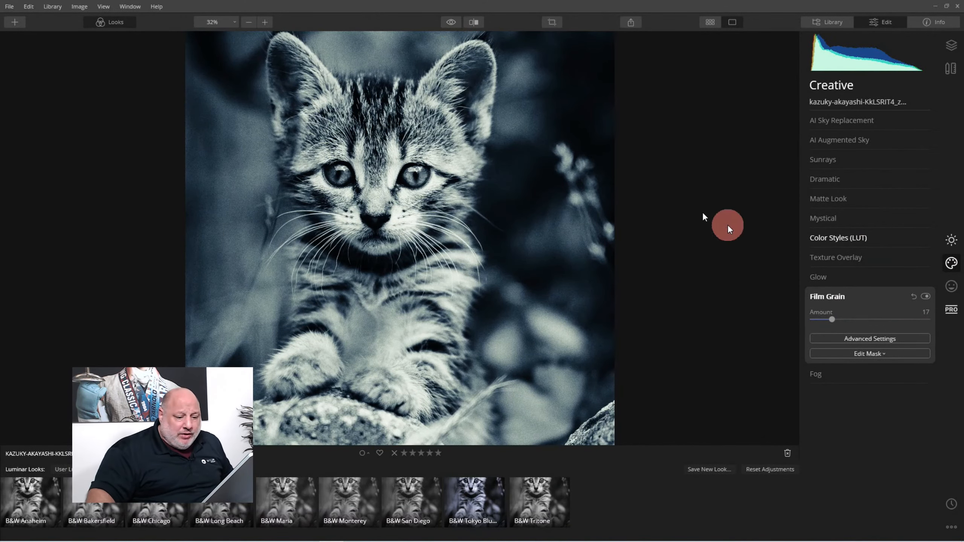
left_click(817, 296)
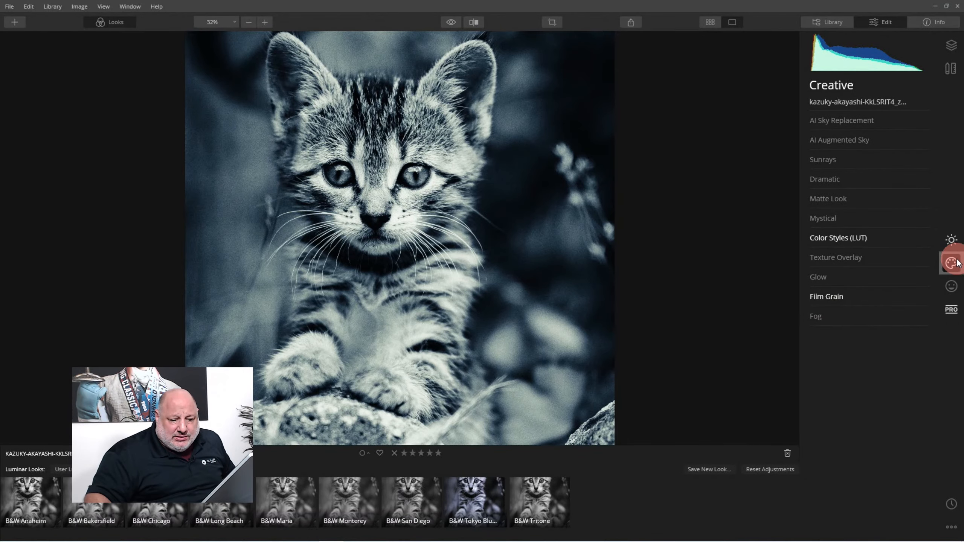
Review the active Professional filters and the Color Styles (LUT) settings.
left_click(959, 309)
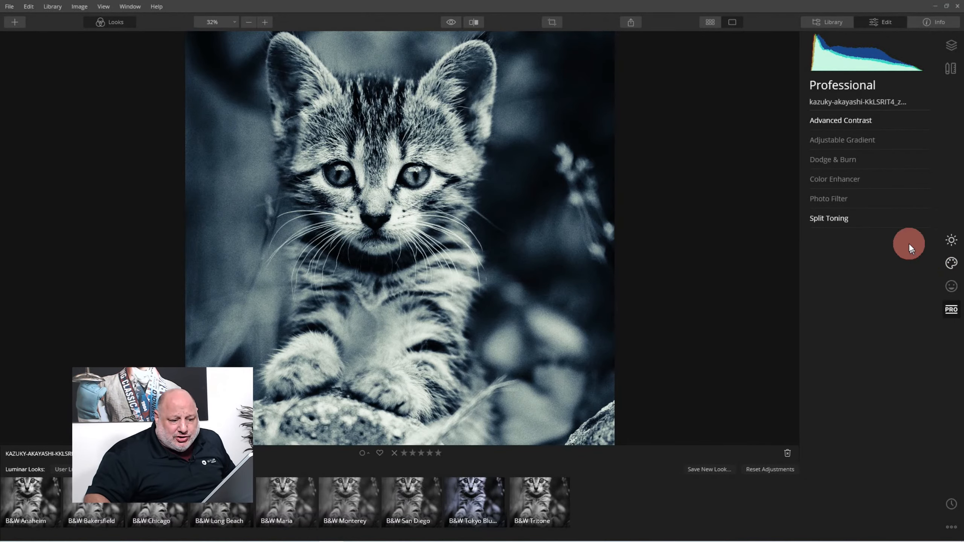
left_click(947, 268)
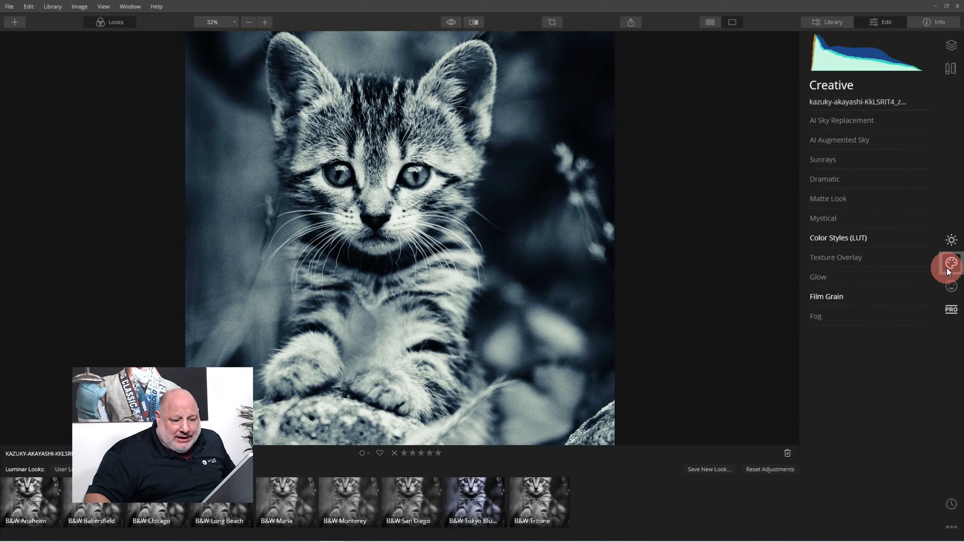
left_click(847, 236)
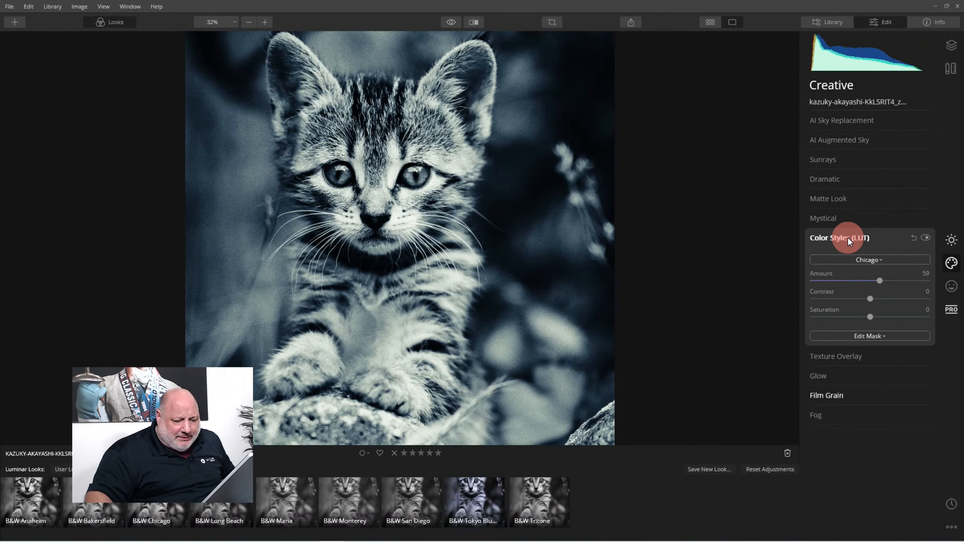
left_click(847, 237)
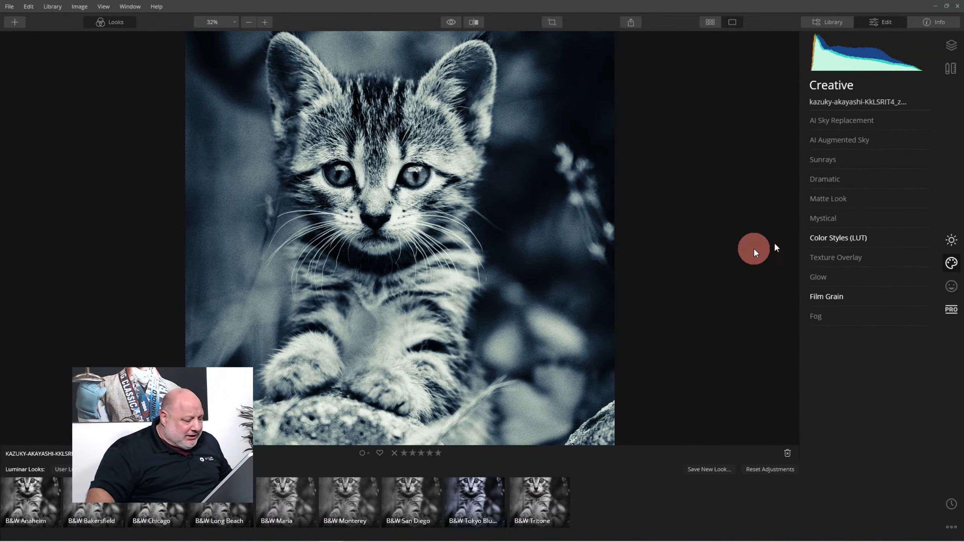
Save the split-toned, grainy version as a new Luminar Look named "B&W Chicago Split toning".
left_click(696, 471)
type("B&W Chicago")
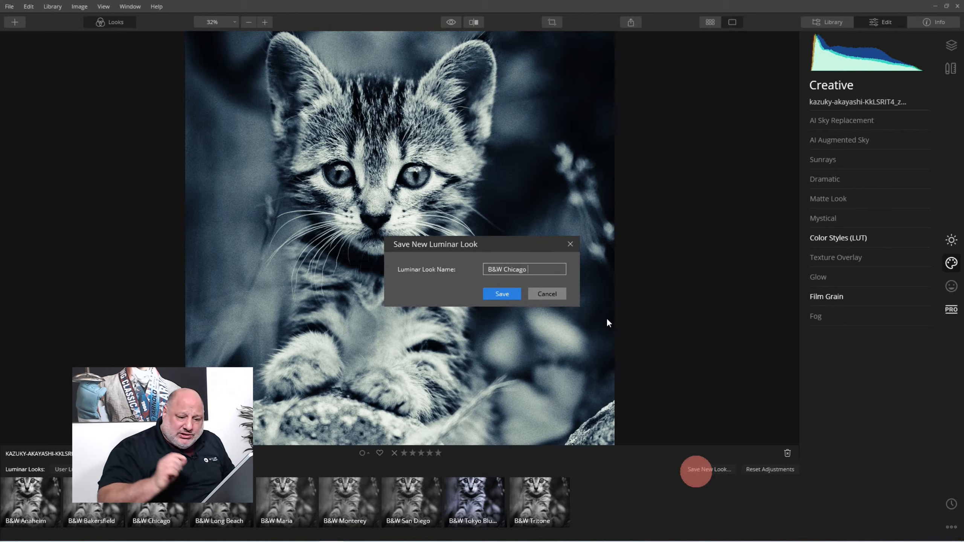
type(" Spl")
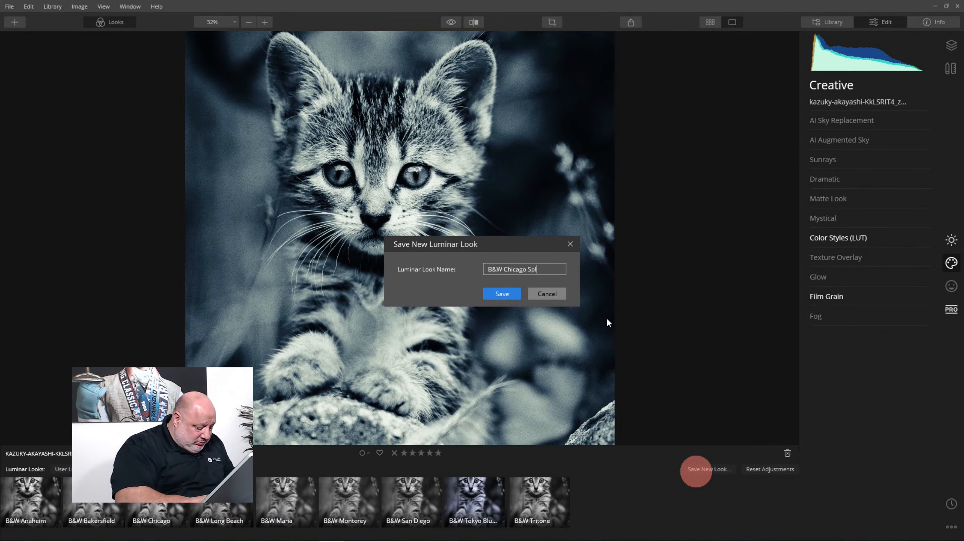
type("it toning")
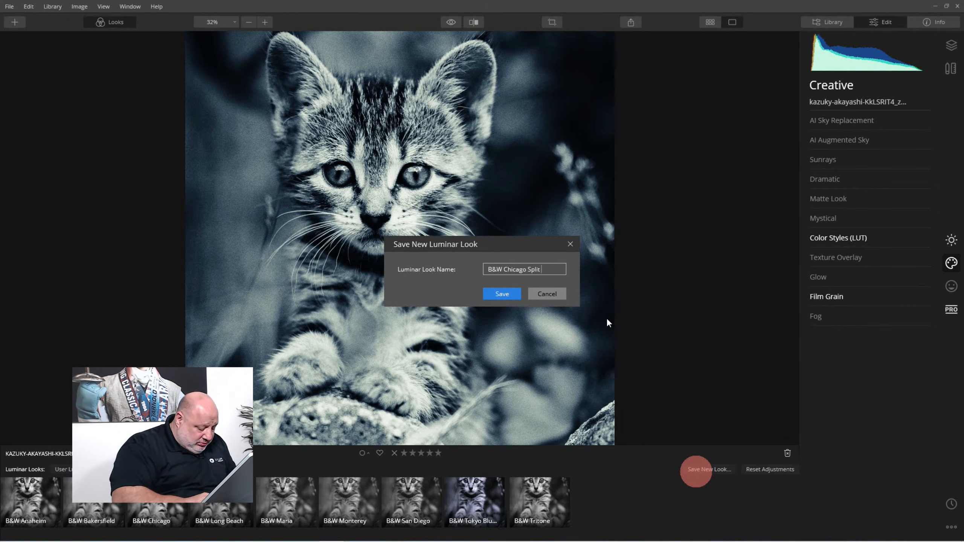
key("Return")
left_click(606, 318)
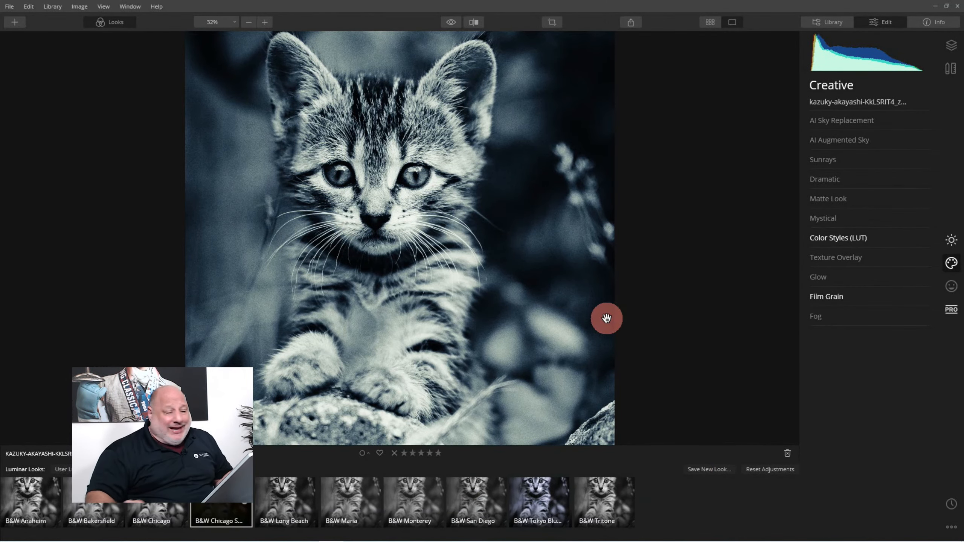
Return to the Single Image Edits gallery and open the gray-and-white kitten photo for editing with the User Luminar Looks showing.
double_click(488, 248)
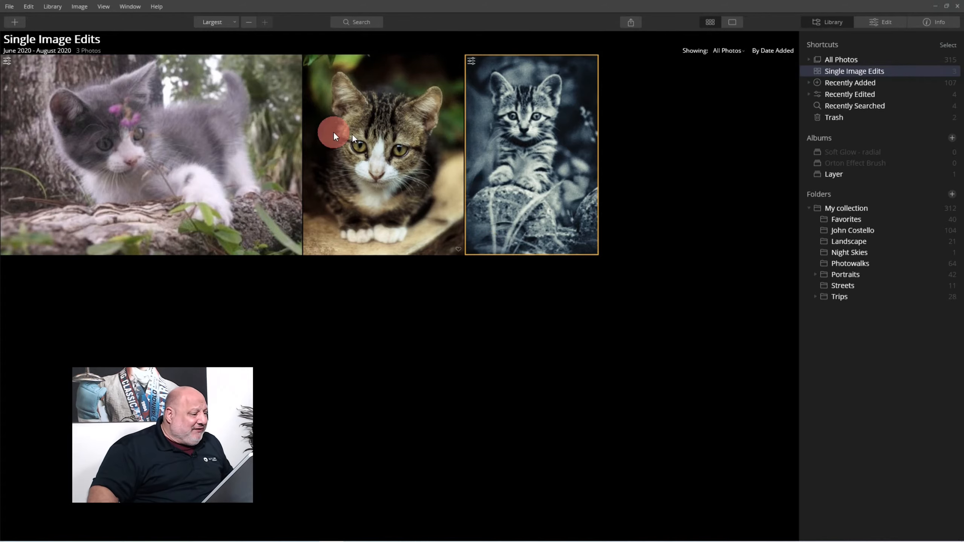
left_click(149, 115)
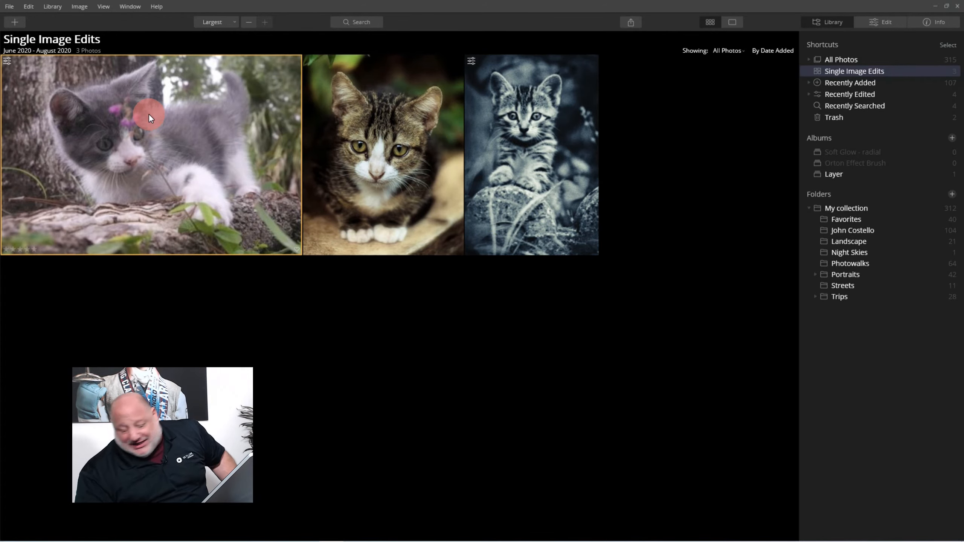
double_click(149, 114)
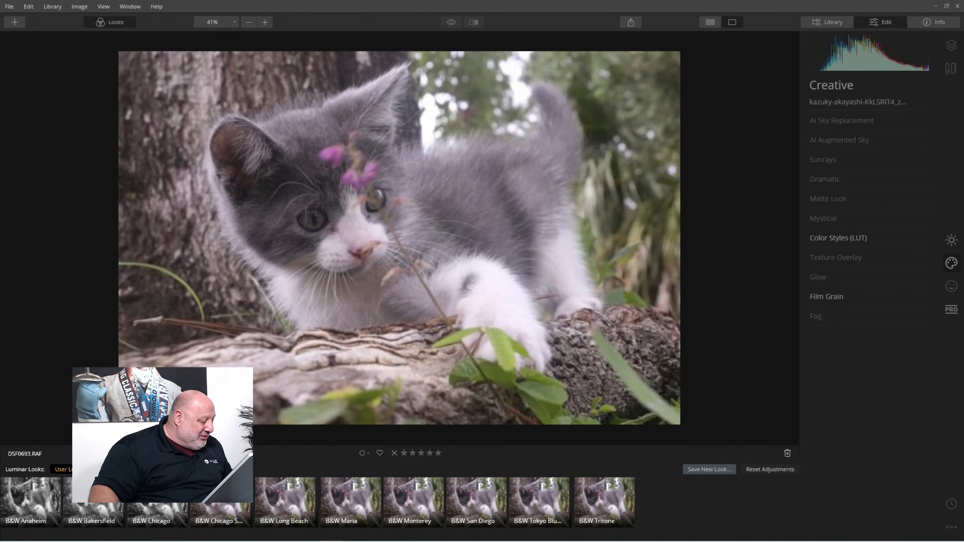
left_click(82, 469)
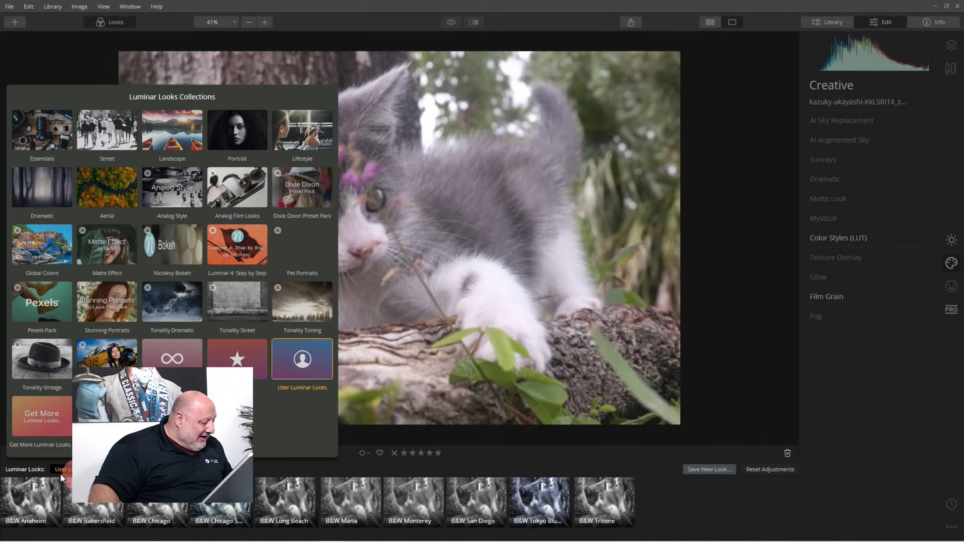
left_click(515, 466)
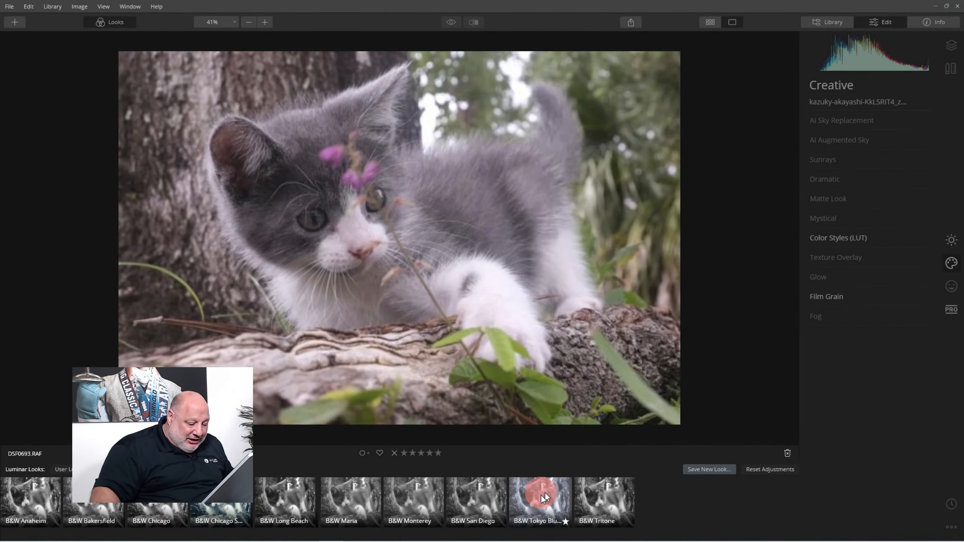
Try several B&W user looks on the kitten photo, including Tokyo, Maria, Long Beach and Chicago Split toning, finishing with B&W Bakersfield.
left_click(541, 504)
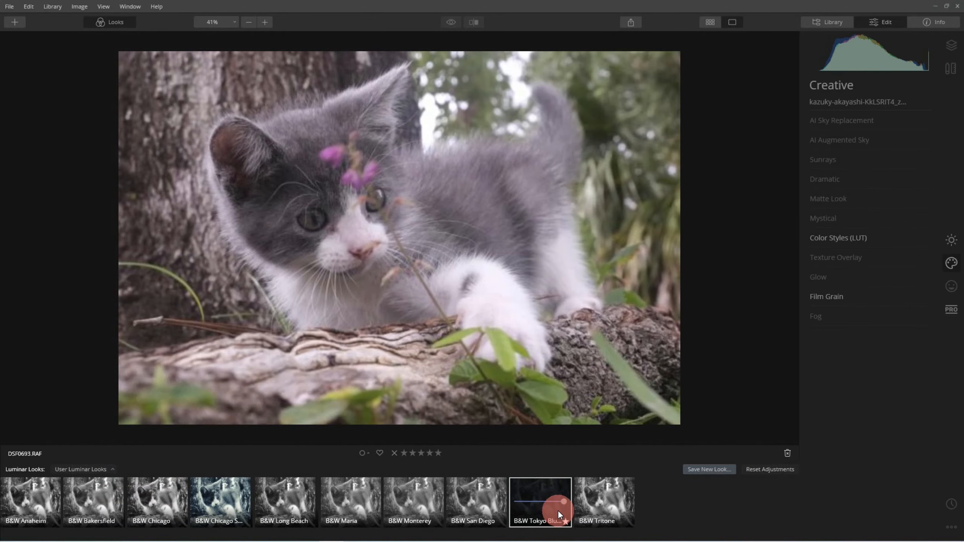
left_click(547, 492)
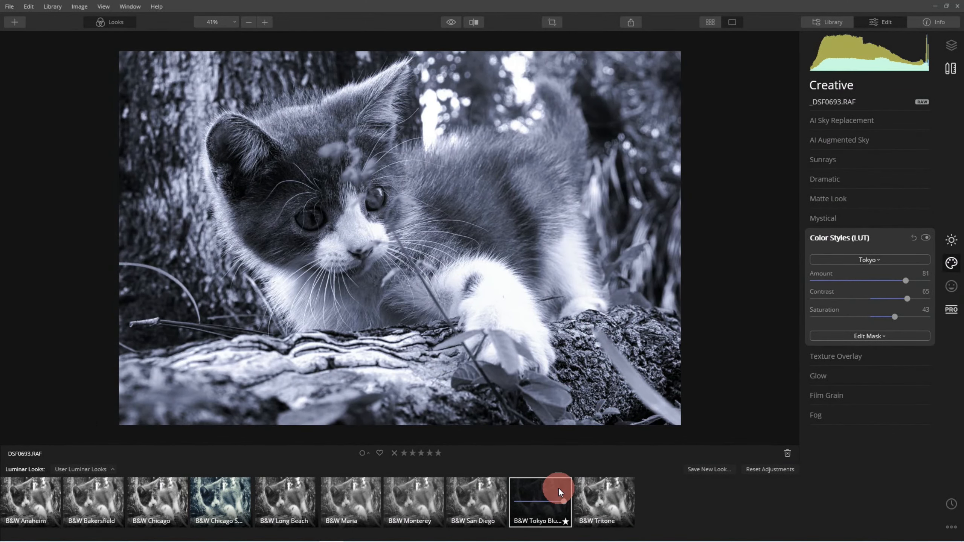
left_click(594, 490)
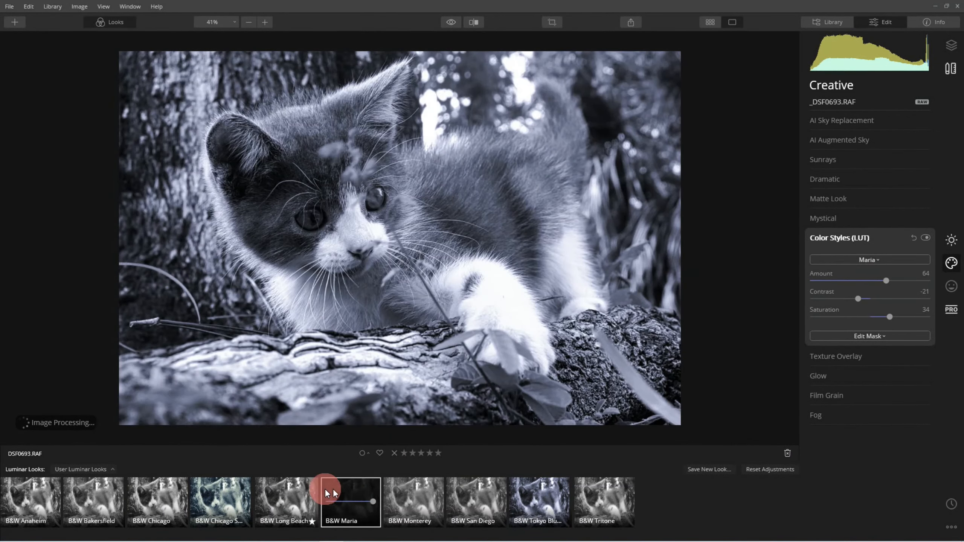
left_click(274, 488)
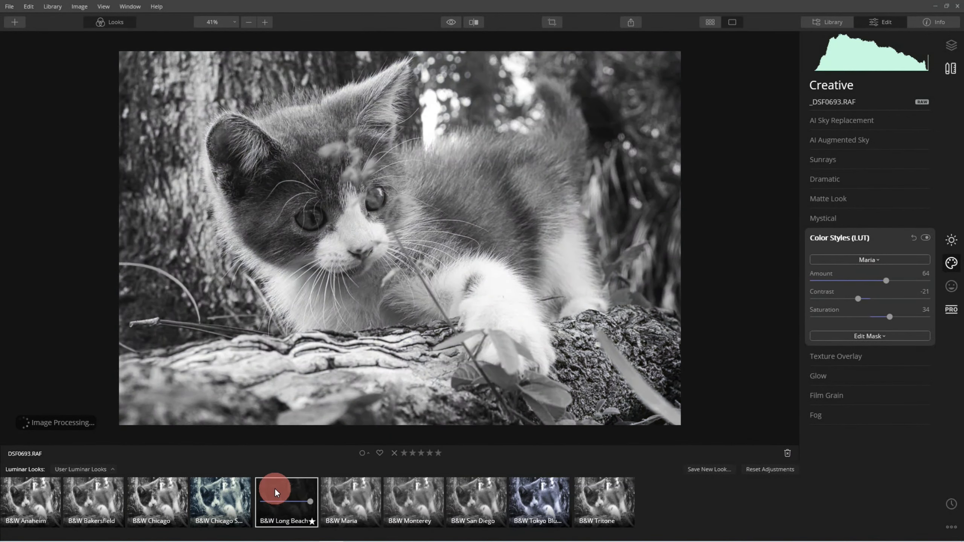
left_click(228, 490)
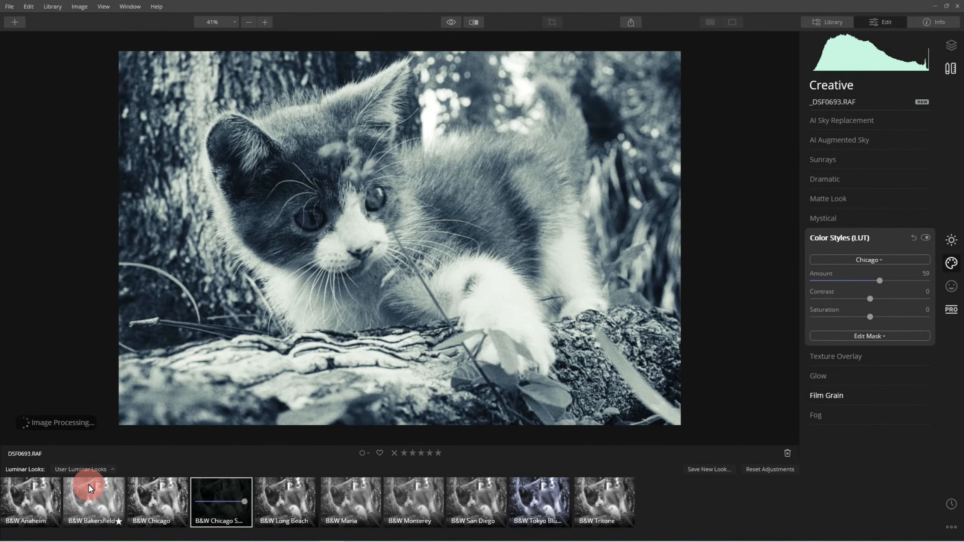
left_click(87, 484)
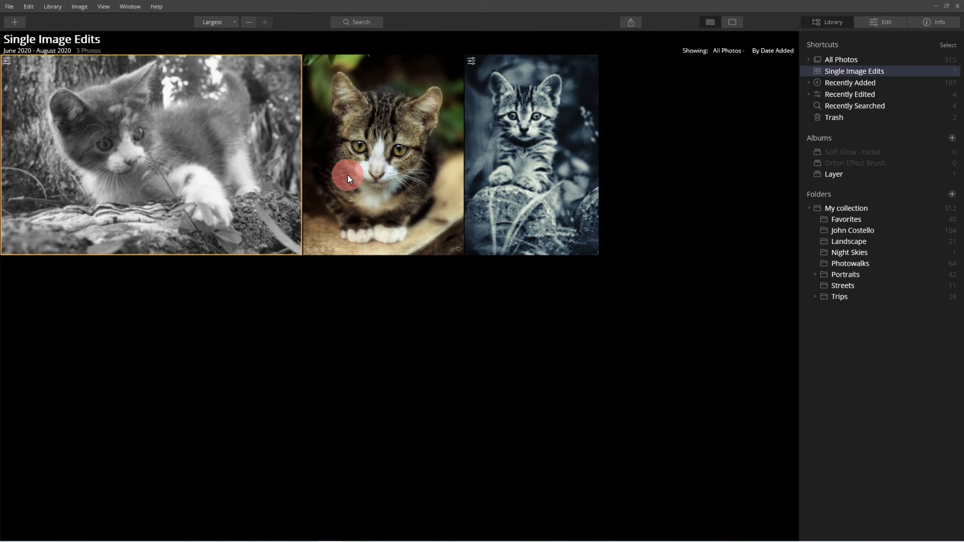
Filter the My collection folder to 5-star photos and open the portrait of the dark-haired woman for editing.
left_click(840, 209)
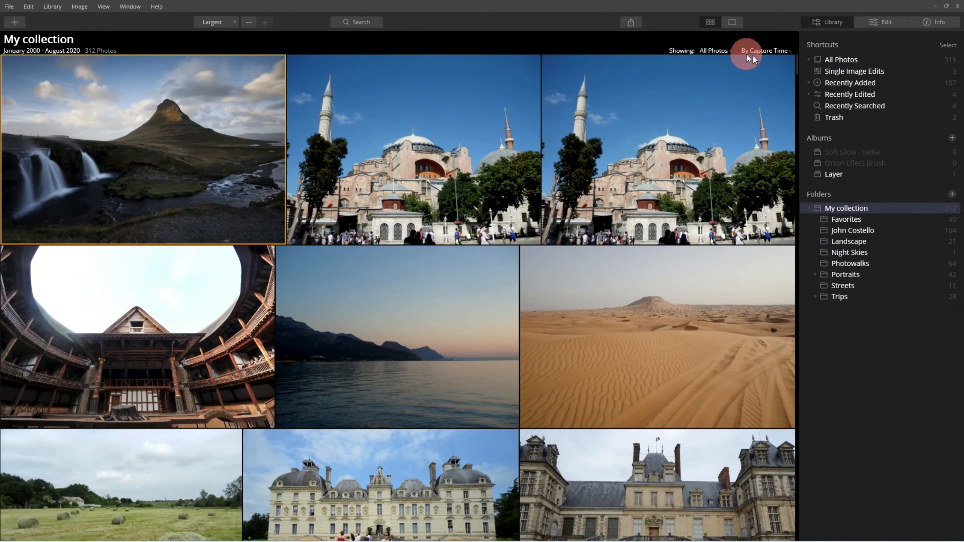
left_click(715, 49)
left_click(724, 124)
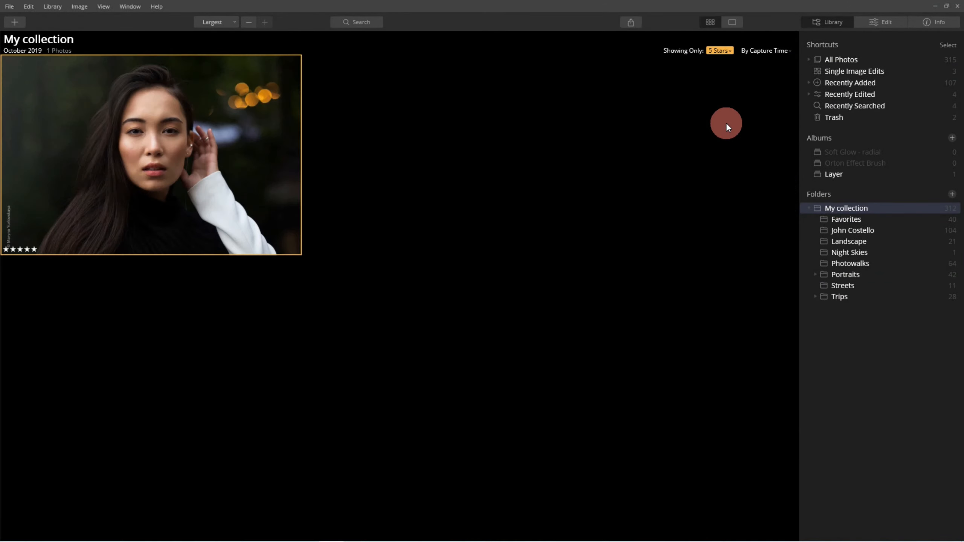
double_click(174, 141)
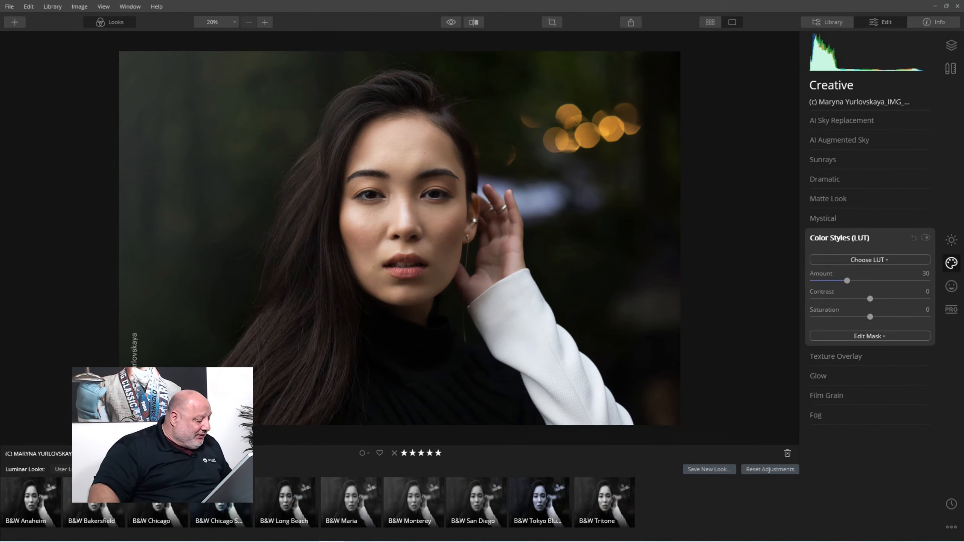
Apply the B&W Anaheim look to the portrait and compare it with the original photo.
left_click(30, 500)
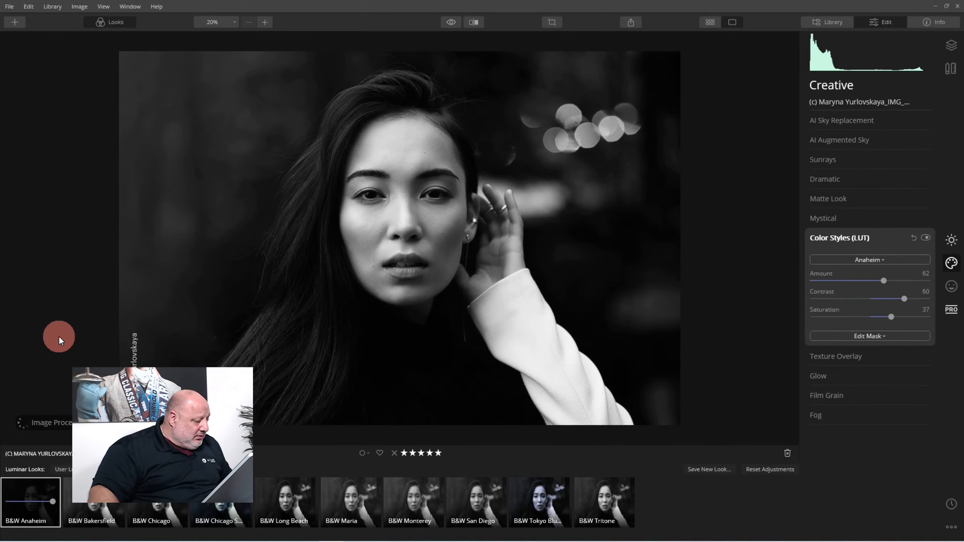
left_click(449, 22)
left_click(447, 20)
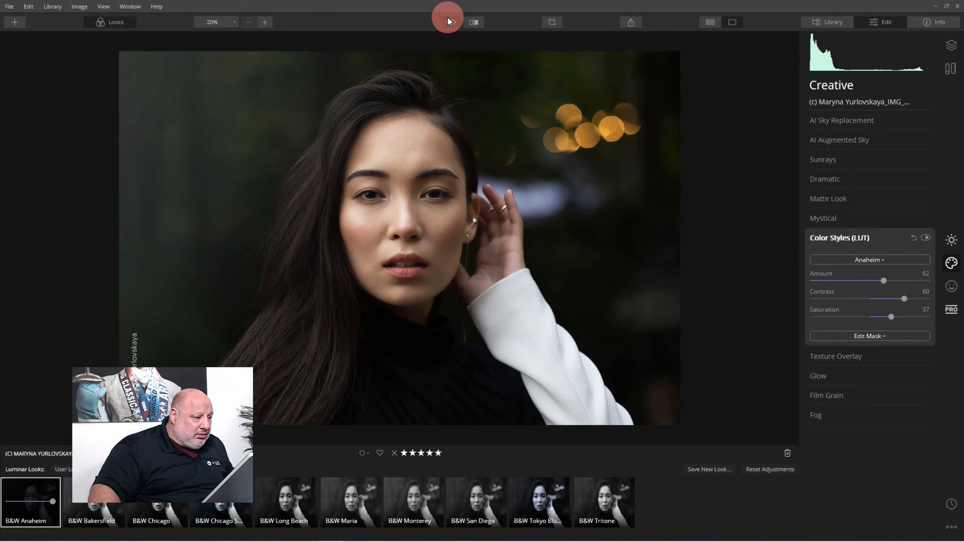
left_click(447, 20)
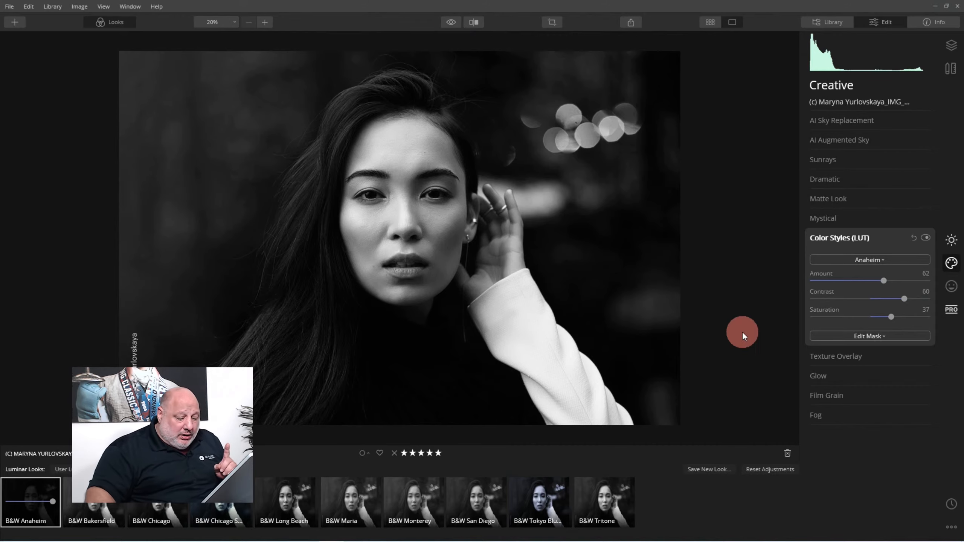
Apply the B&W Tritone look to the portrait and set the AI Skin Enhancer Amount to 43.
left_click(596, 501)
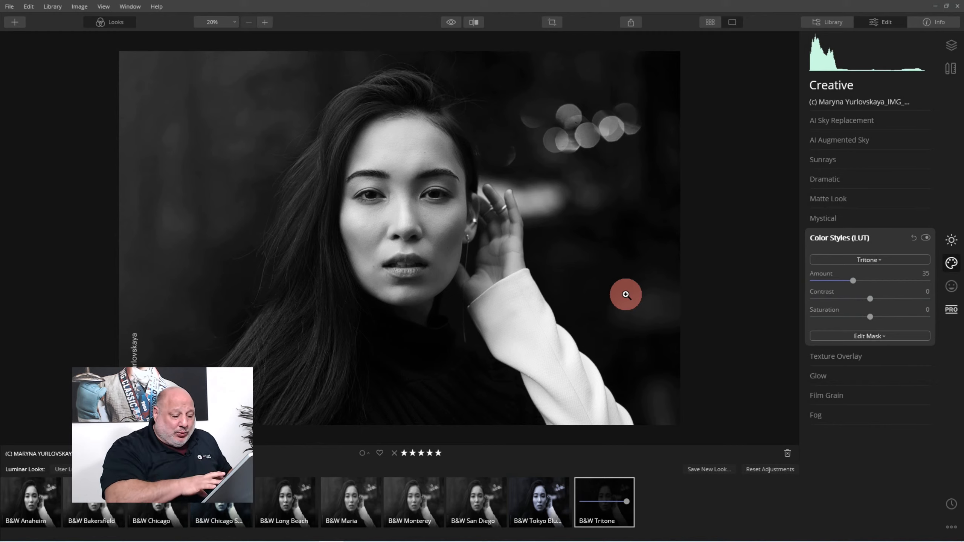
left_click(951, 288)
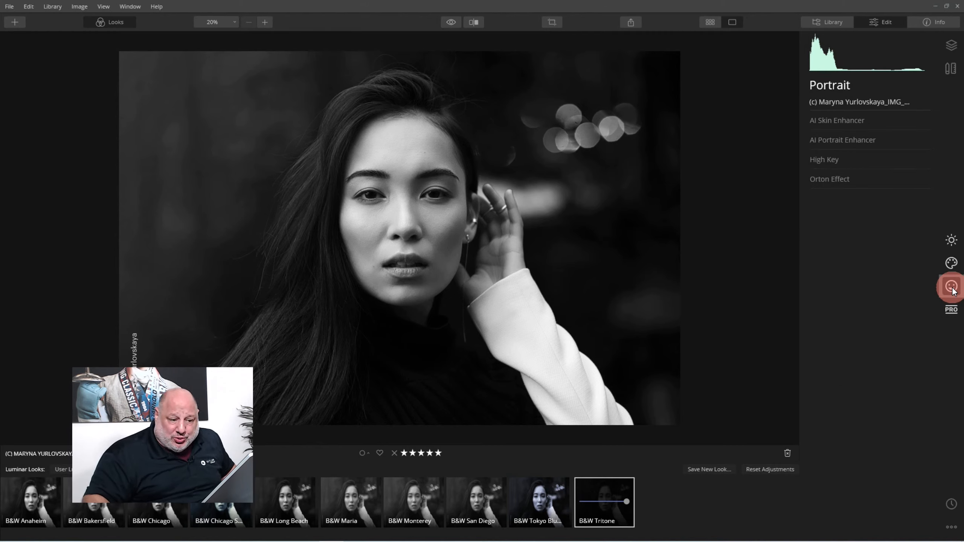
left_click(842, 120)
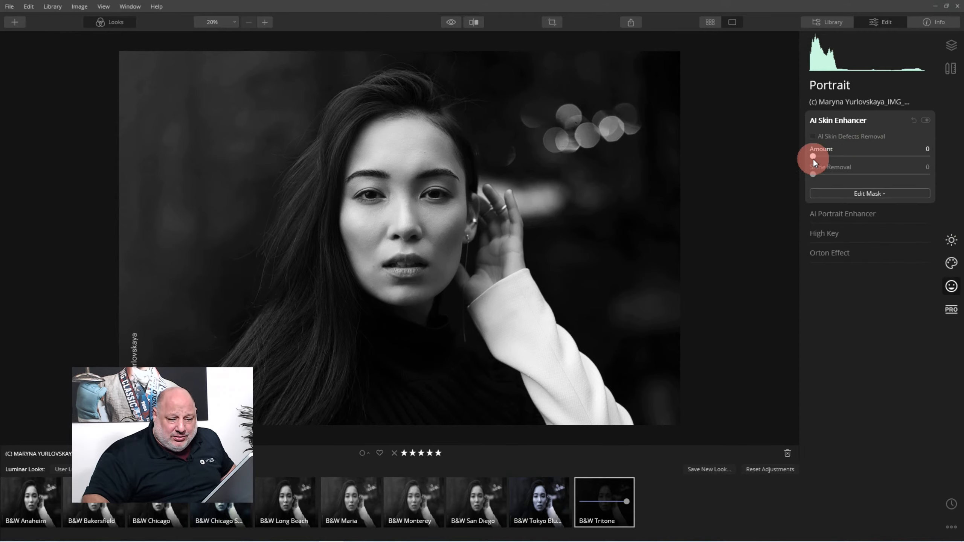
left_click_drag(813, 159, 862, 154)
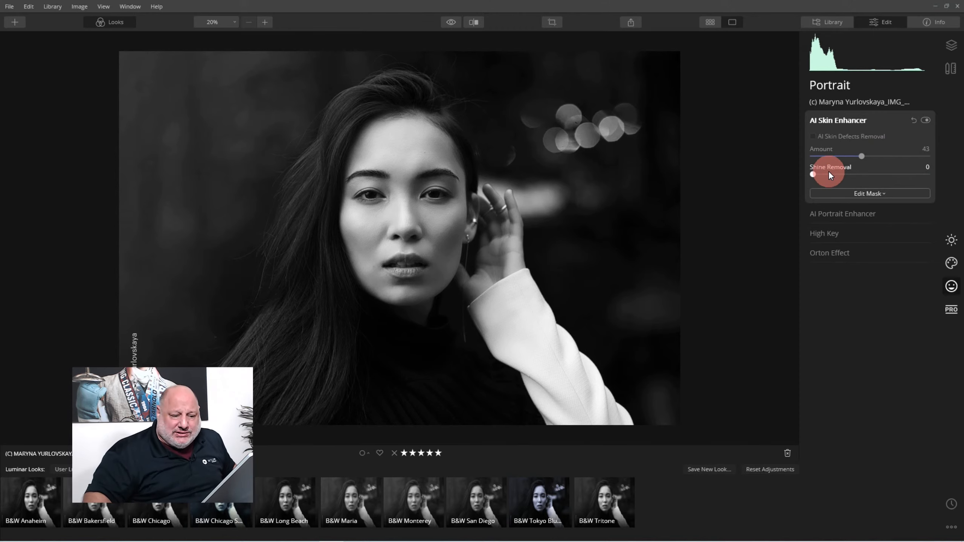
In AI Portrait Enhancer, set Eye Enhancer to 61 and Dark Circles Removal to 35 for the woman's face.
left_click(881, 213)
left_click(402, 182)
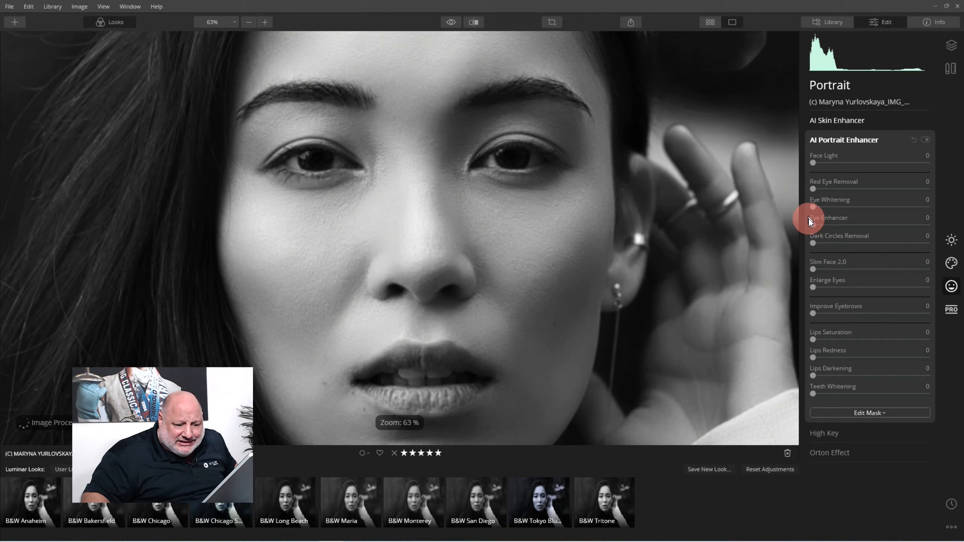
left_click_drag(813, 223, 858, 230)
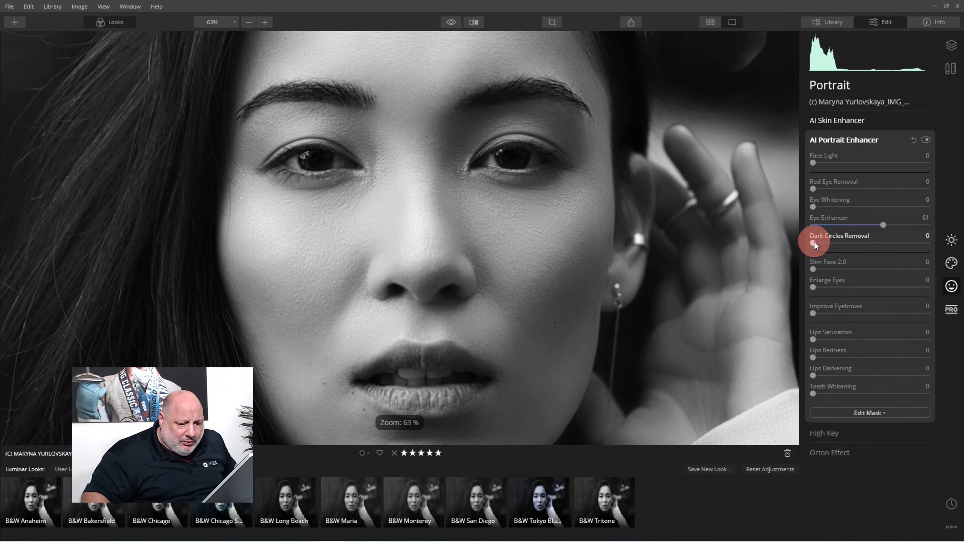
left_click_drag(813, 242, 854, 245)
Reduce the AI Skin Enhancer Amount to 36 and collapse its settings with the whole portrait in view.
left_click(848, 129)
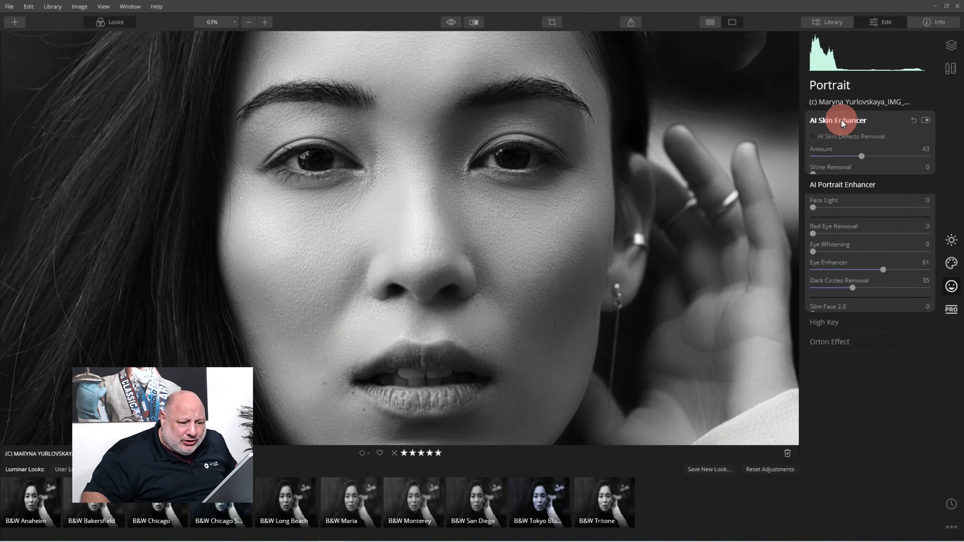
left_click_drag(861, 155, 854, 161)
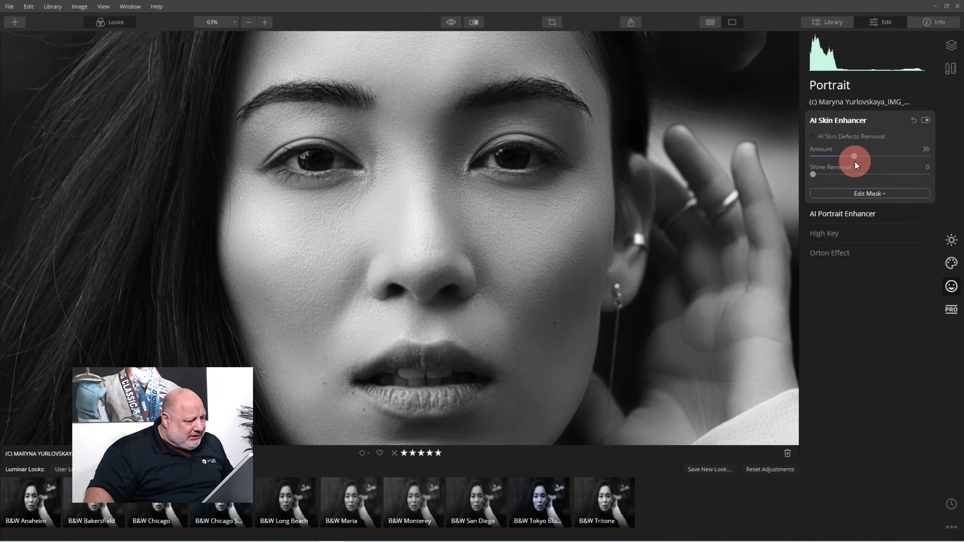
left_click(834, 121)
left_click(537, 144)
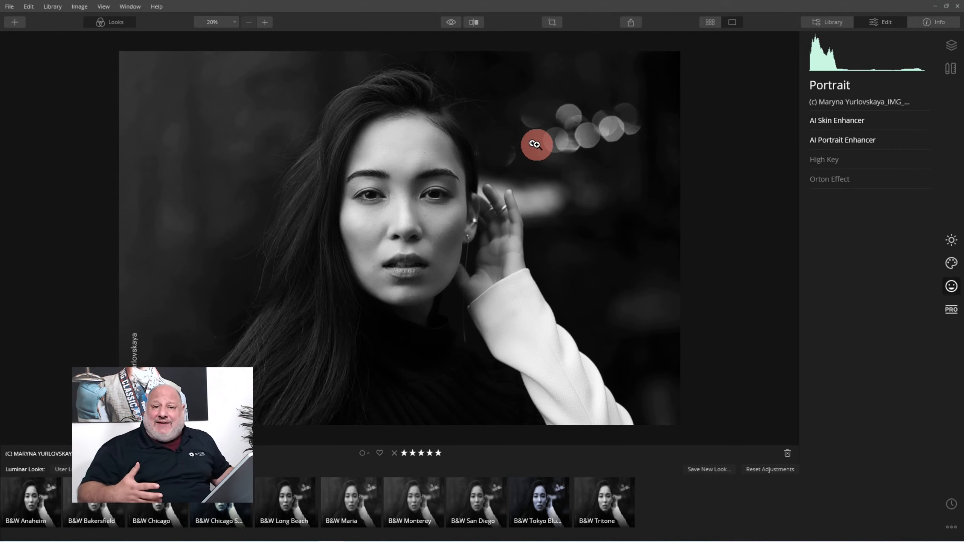
Save the portrait's adjustments as a new Luminar Look named "B&W Tritone portrait".
left_click(704, 470)
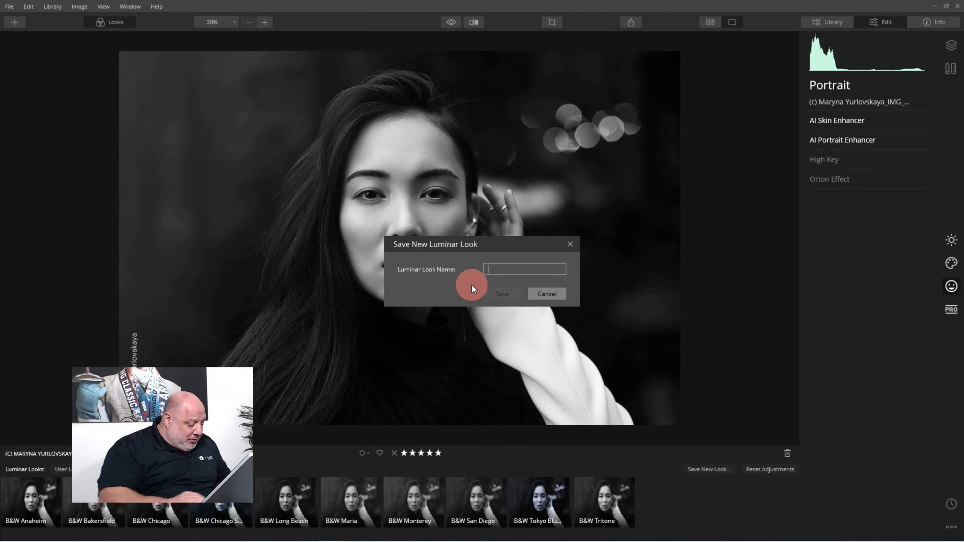
type("B")
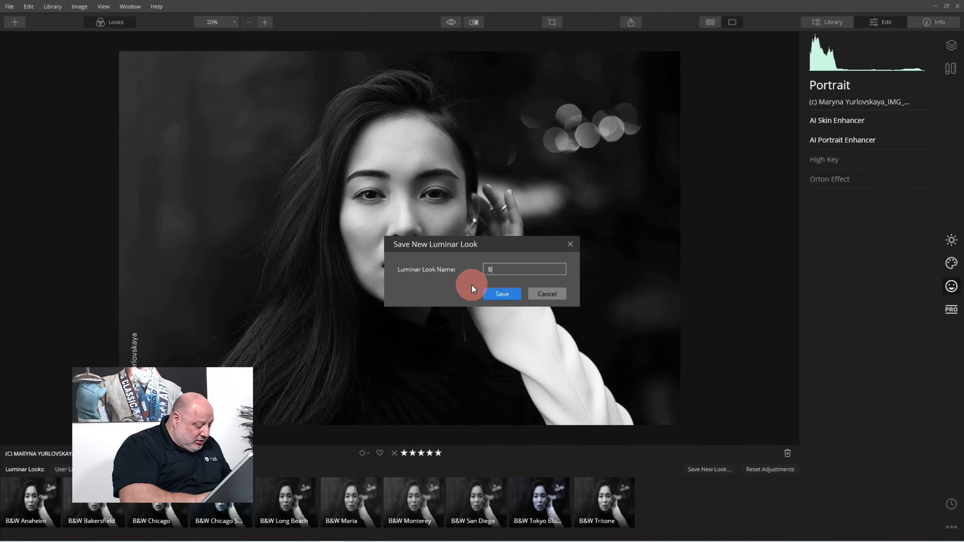
type("&")
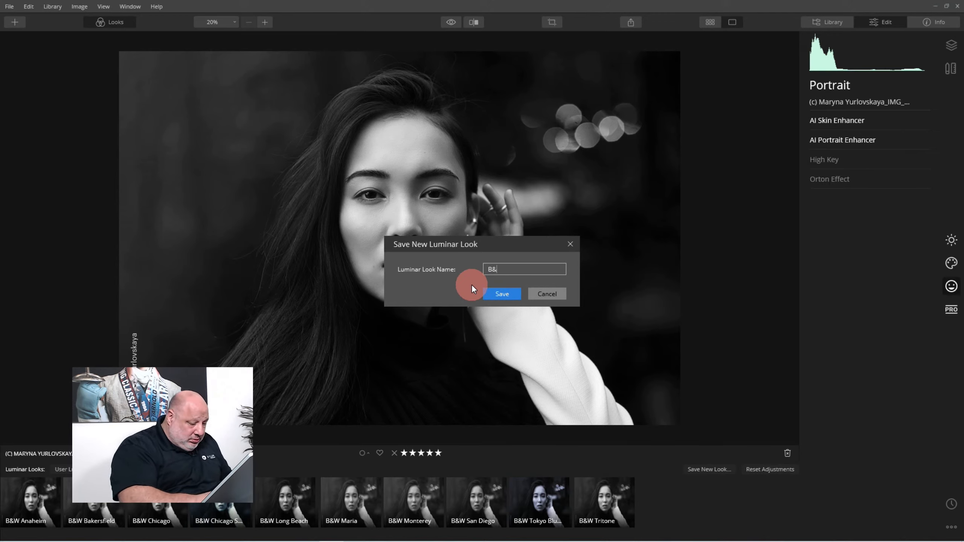
type("W Tr")
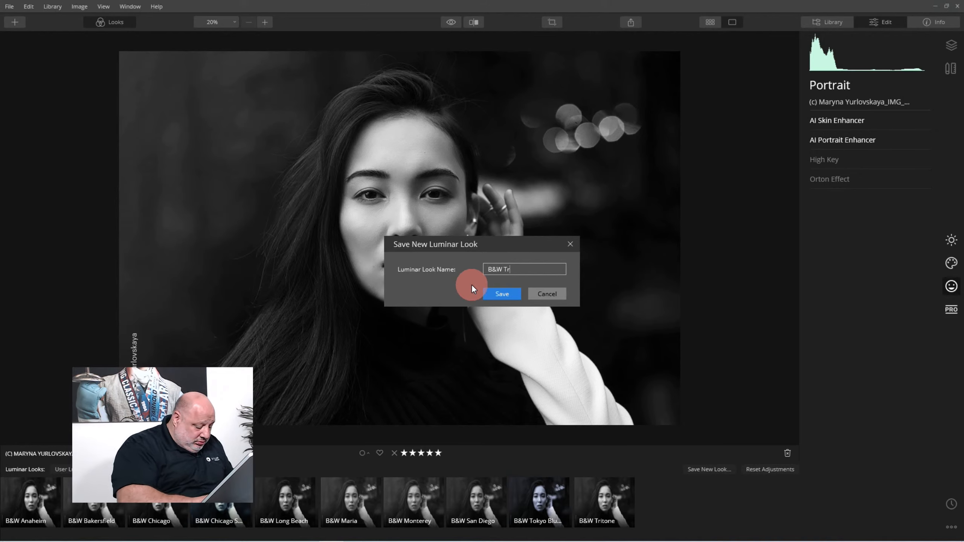
type("itone")
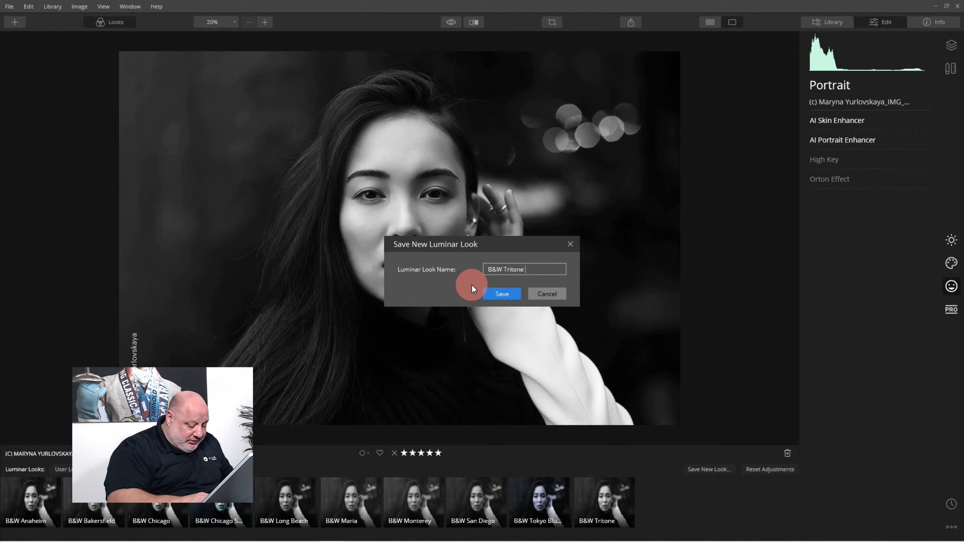
type("portrait")
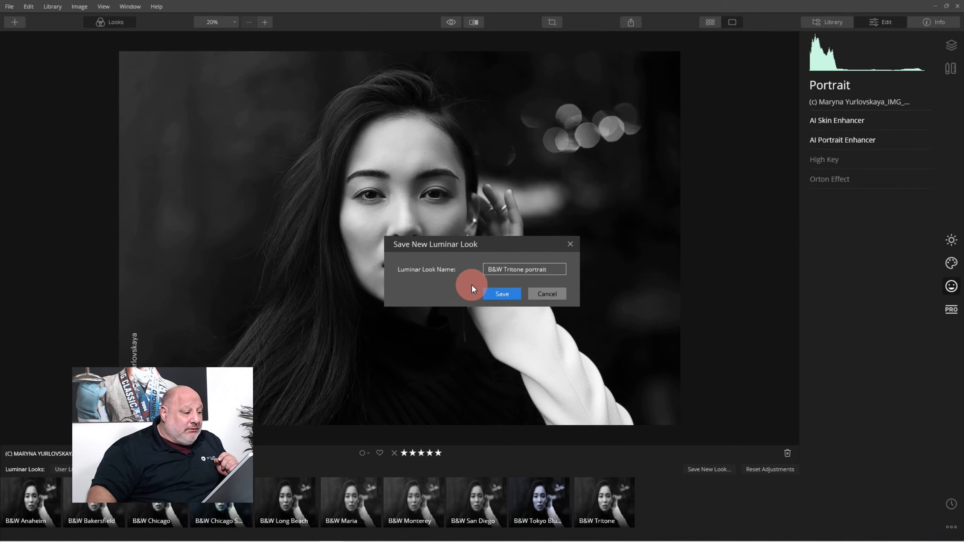
left_click(503, 293)
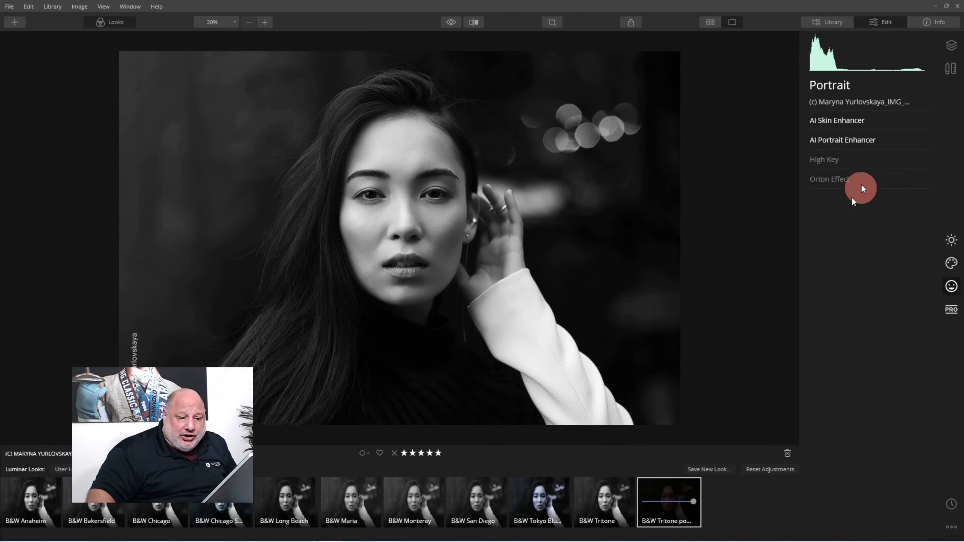
Review the saved look's AI Portrait Enhancer settings and its active Essentials filters.
left_click(848, 142)
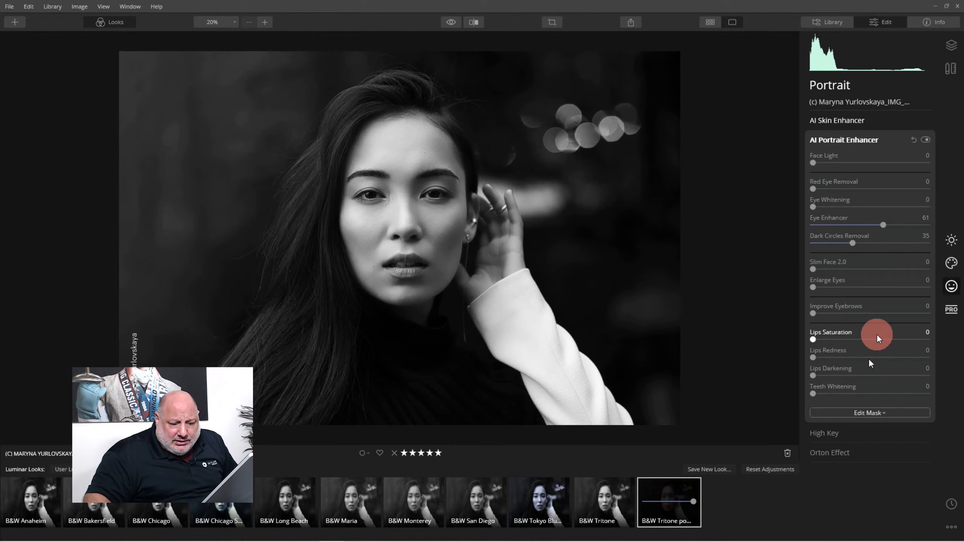
left_click(956, 241)
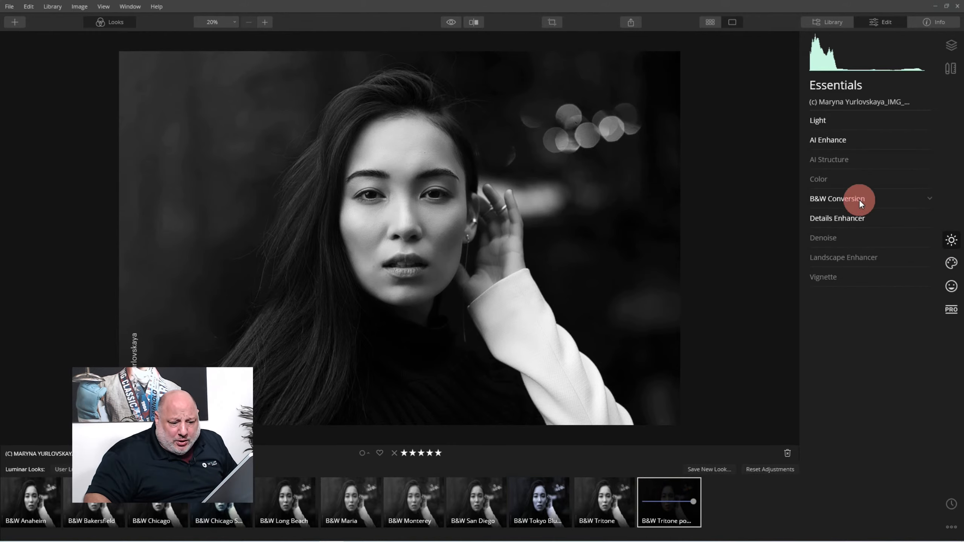